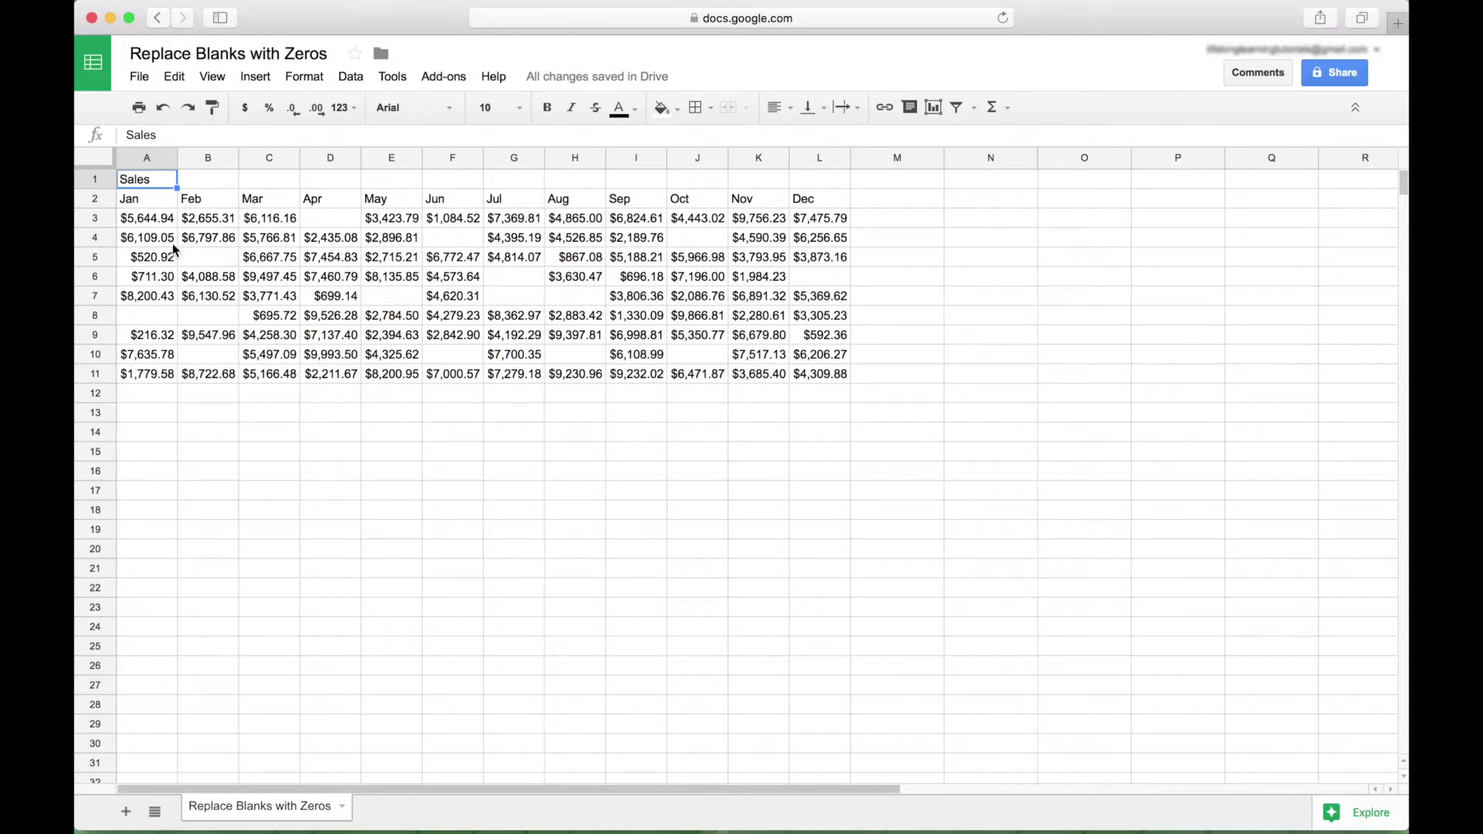
Copy the Jan–Dec month headers from row 2 into row 13 below the table.
click(150, 202)
key(super+a)
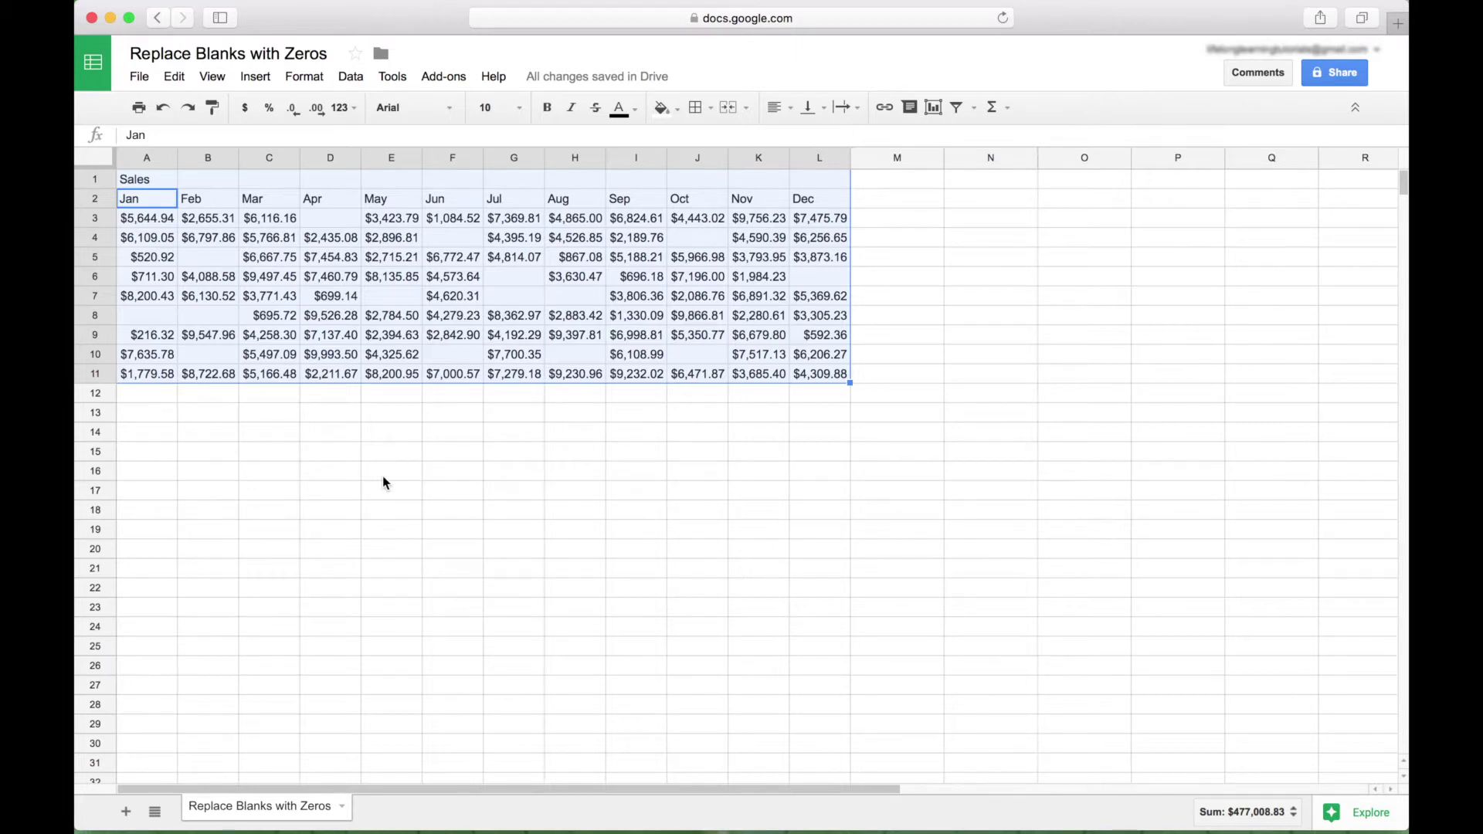
click(205, 432)
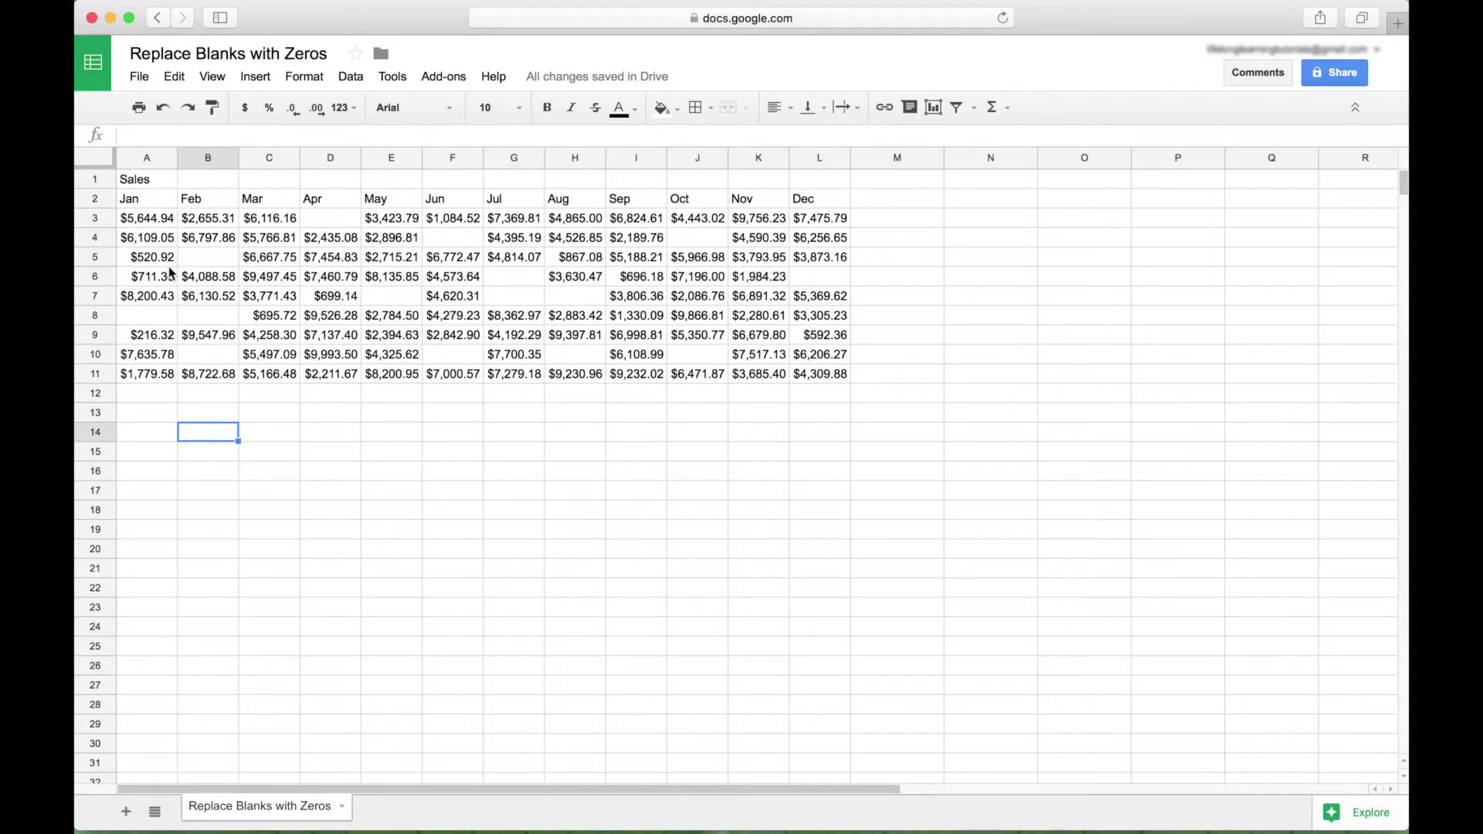
click(130, 201)
key(super+shift+Right)
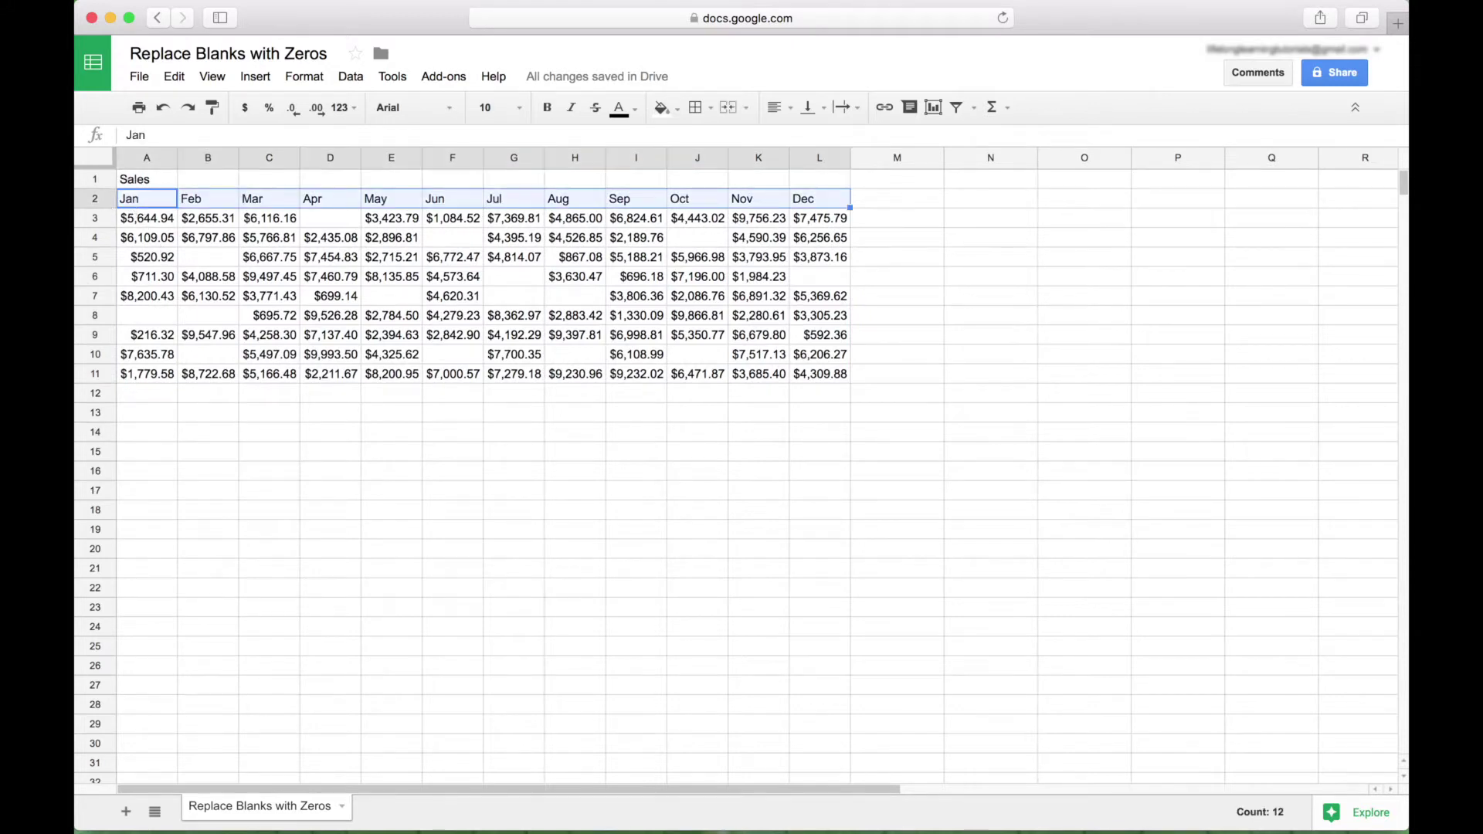
click(152, 414)
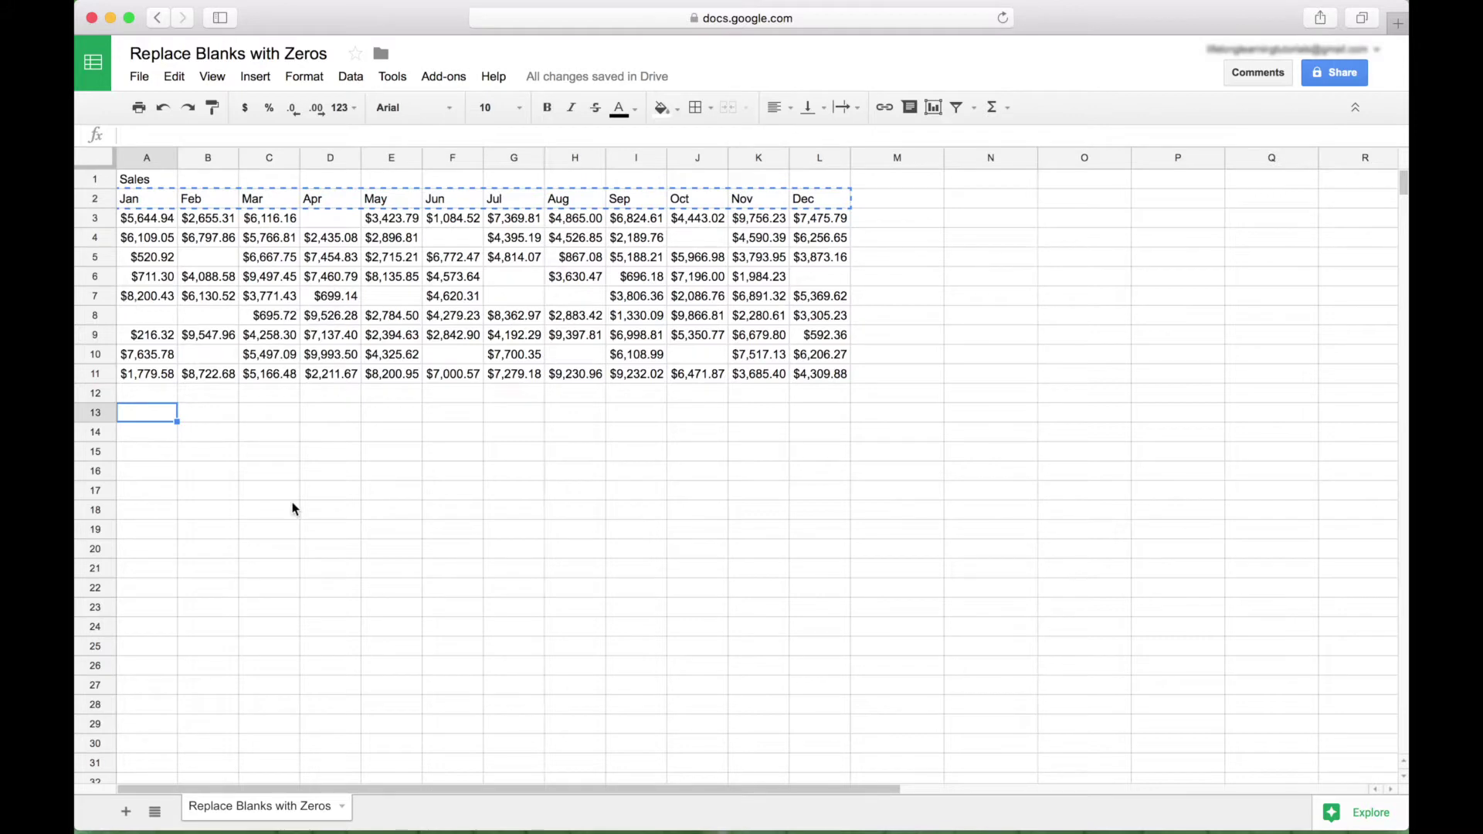
key(super+v)
click(146, 434)
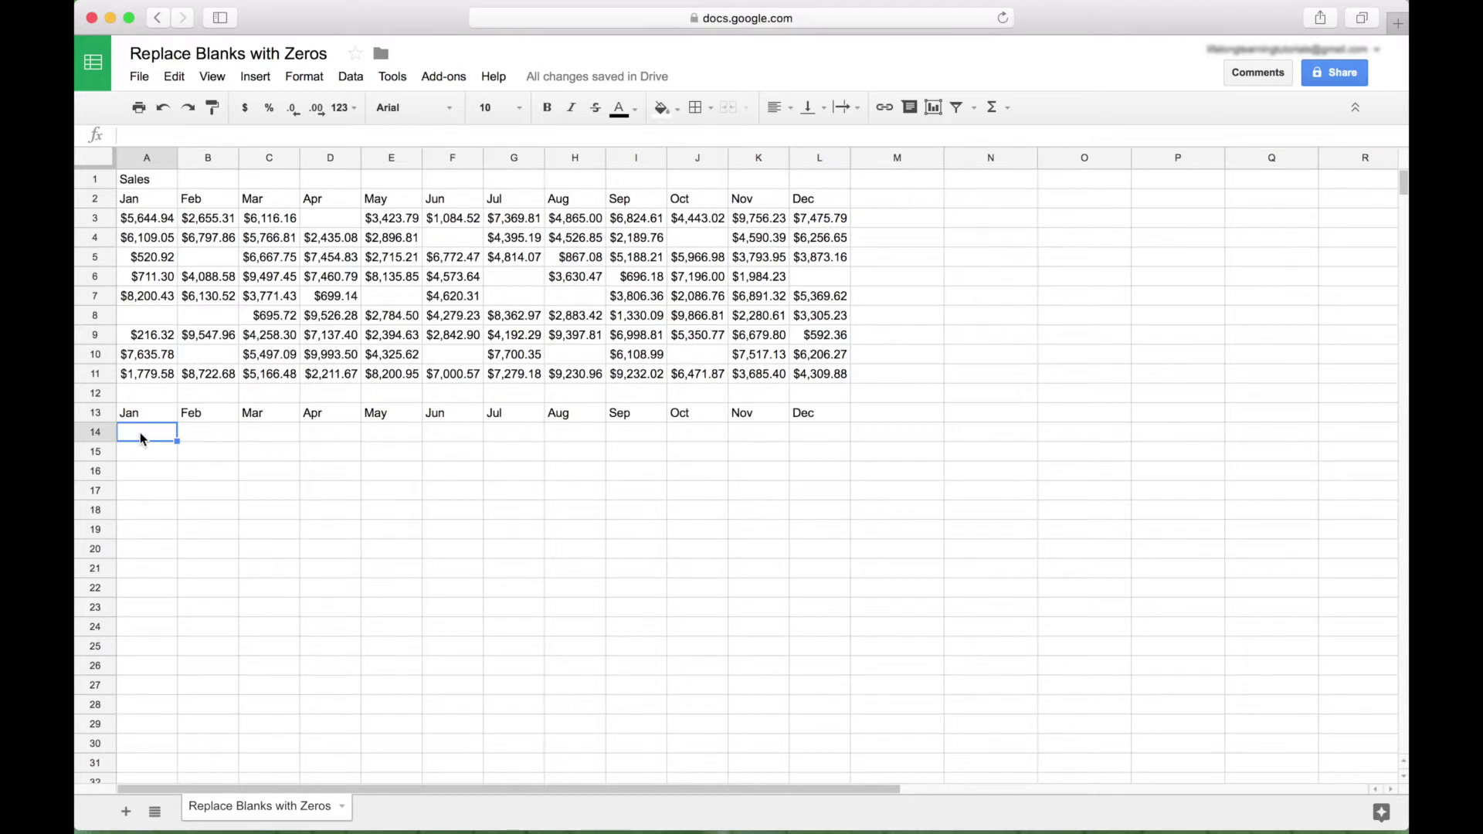
Enter =if(ISBLANK(A3),0,A3) in A14 so a blank Jan value becomes 0.
text(=)
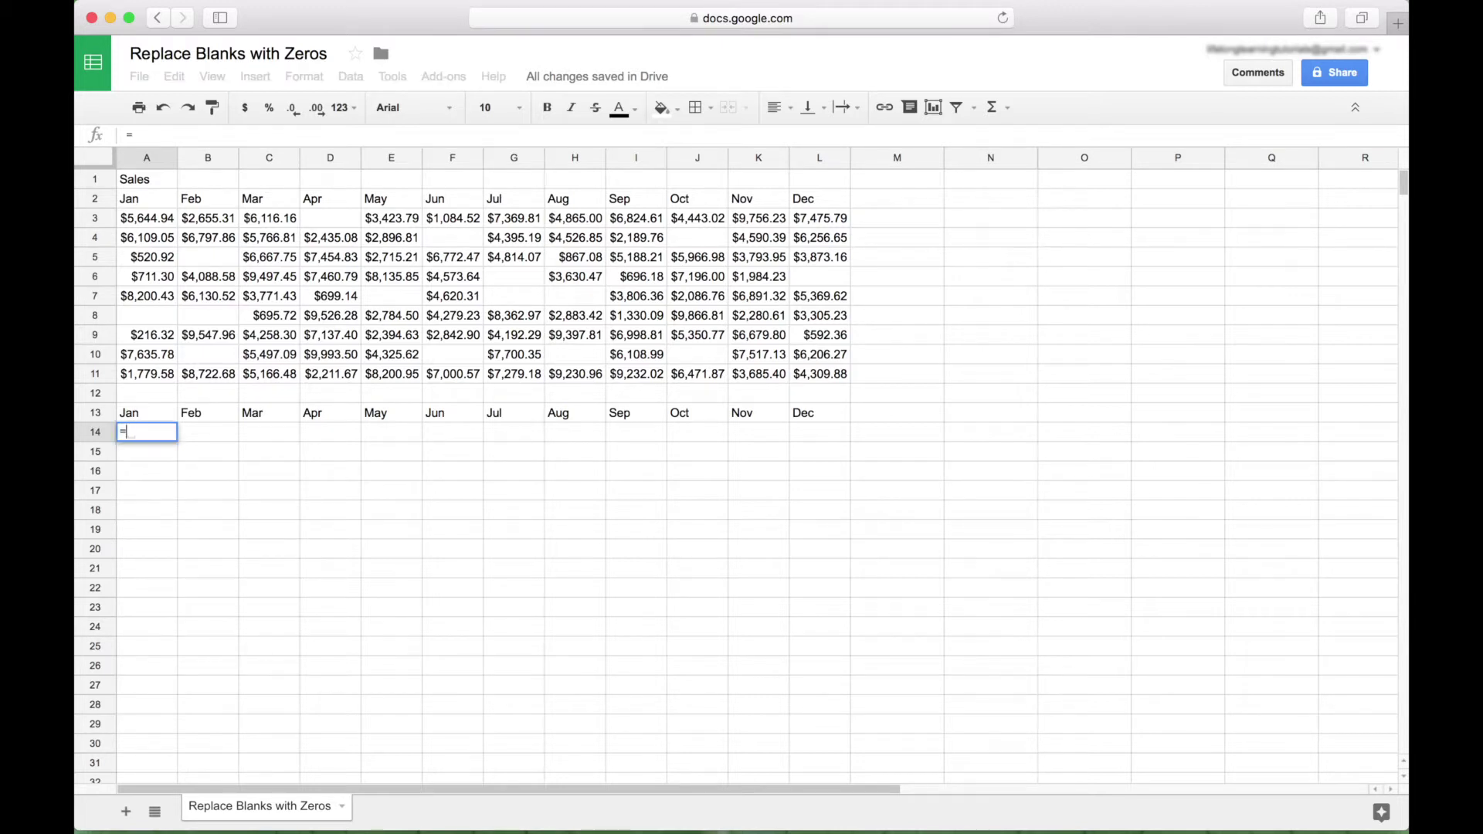
text(if()
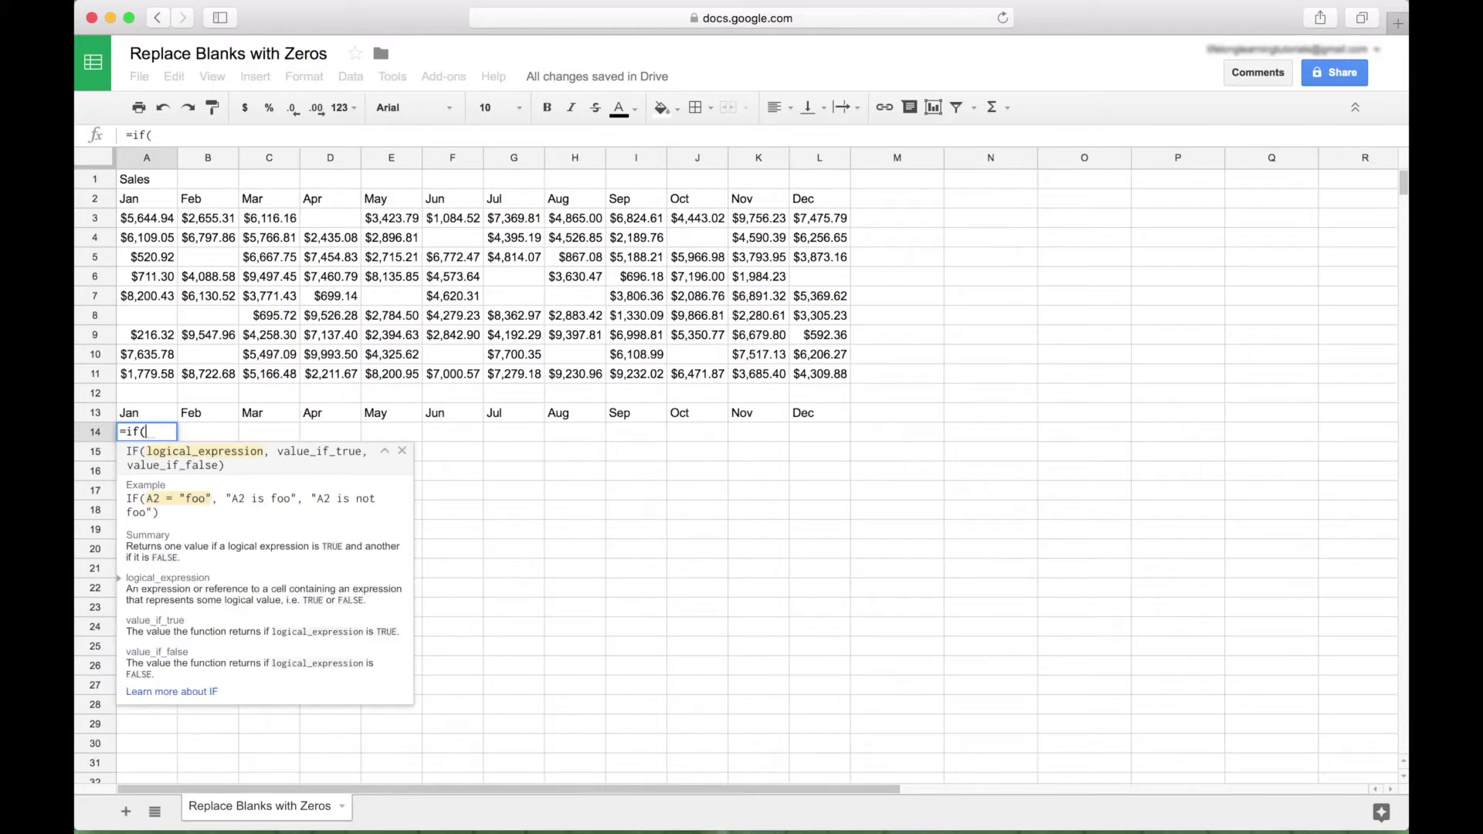
text(isb)
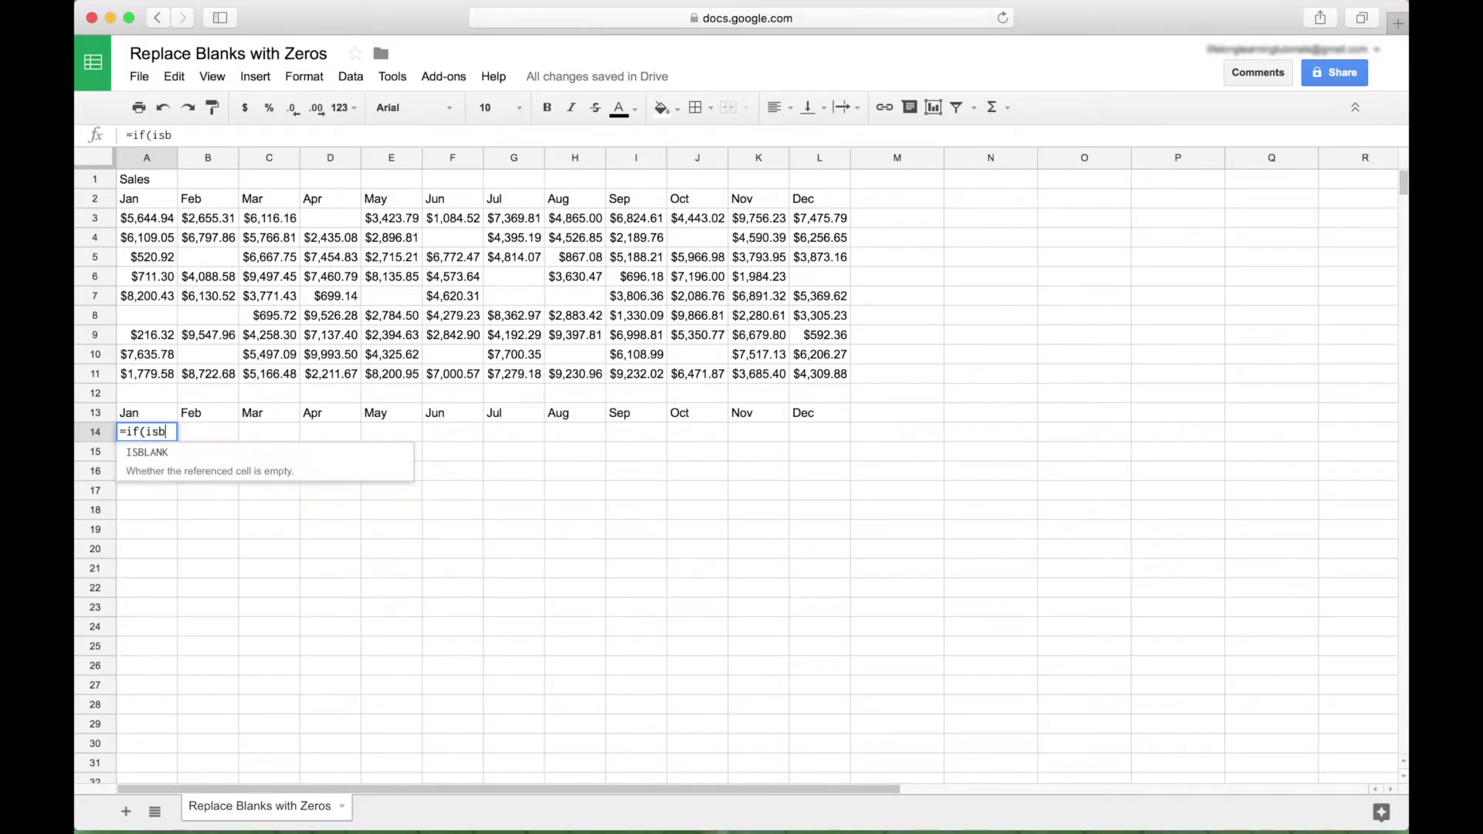
key(Tab)
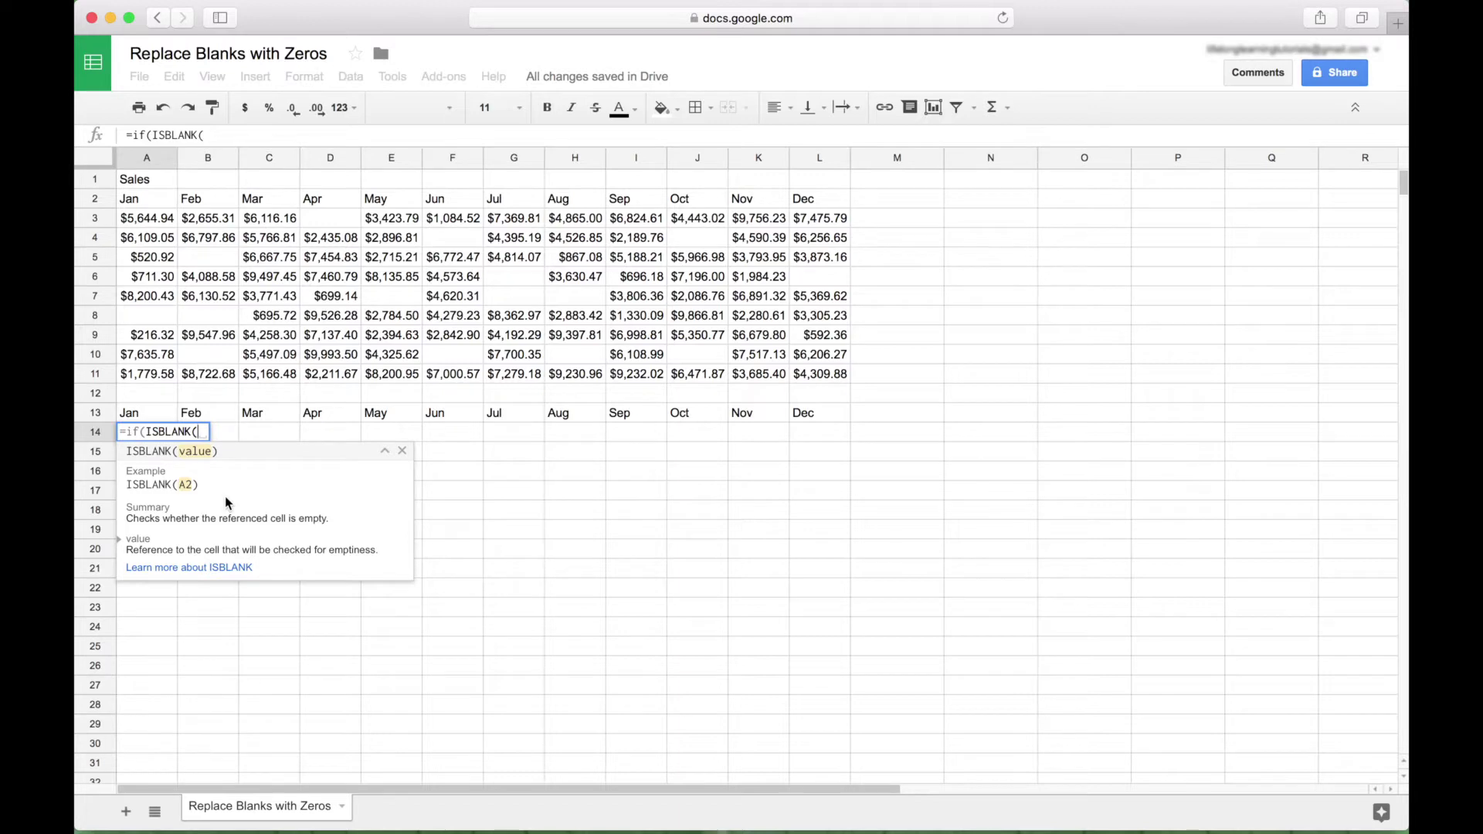
click(146, 223)
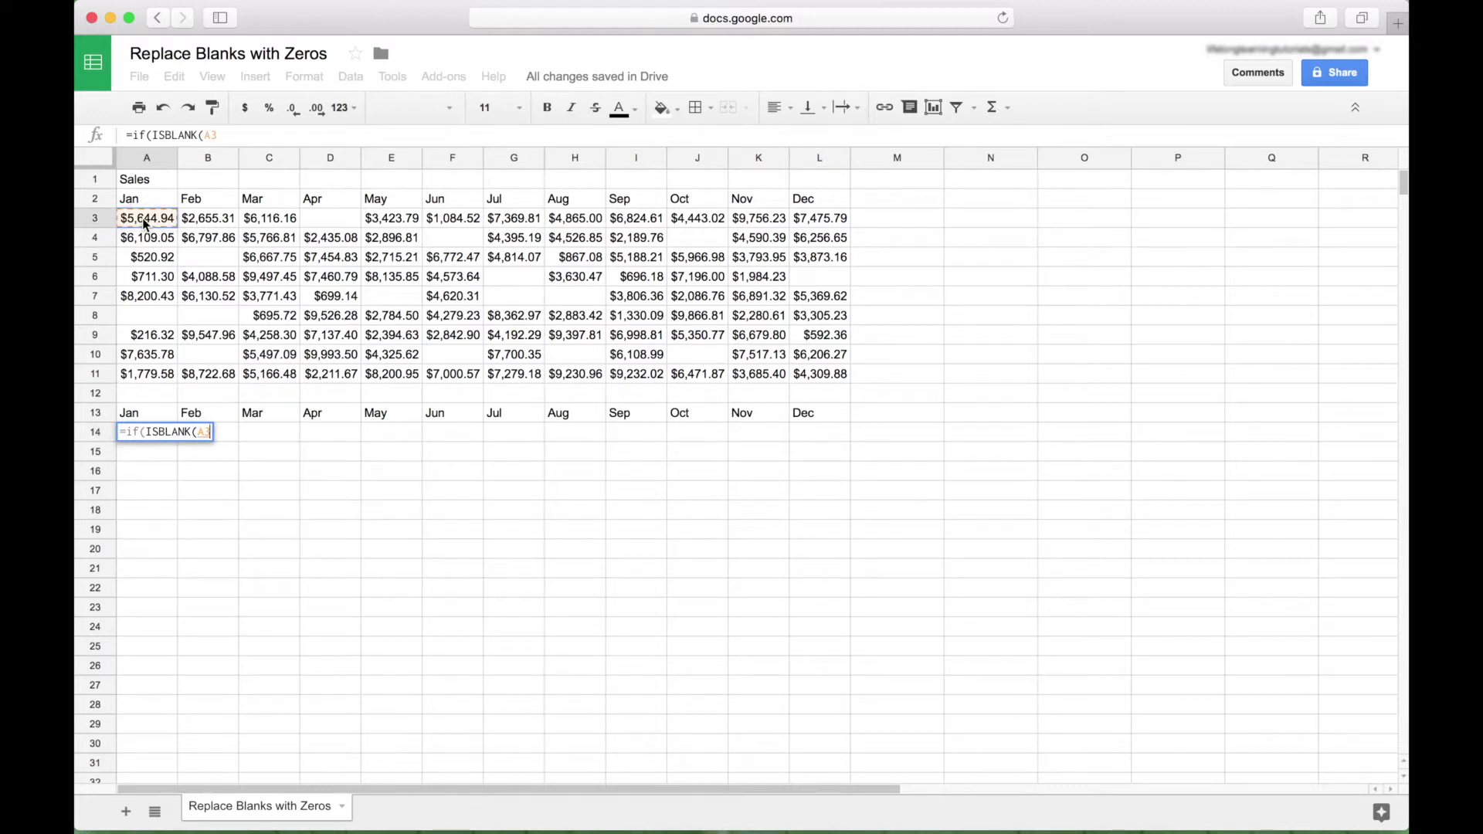
text())
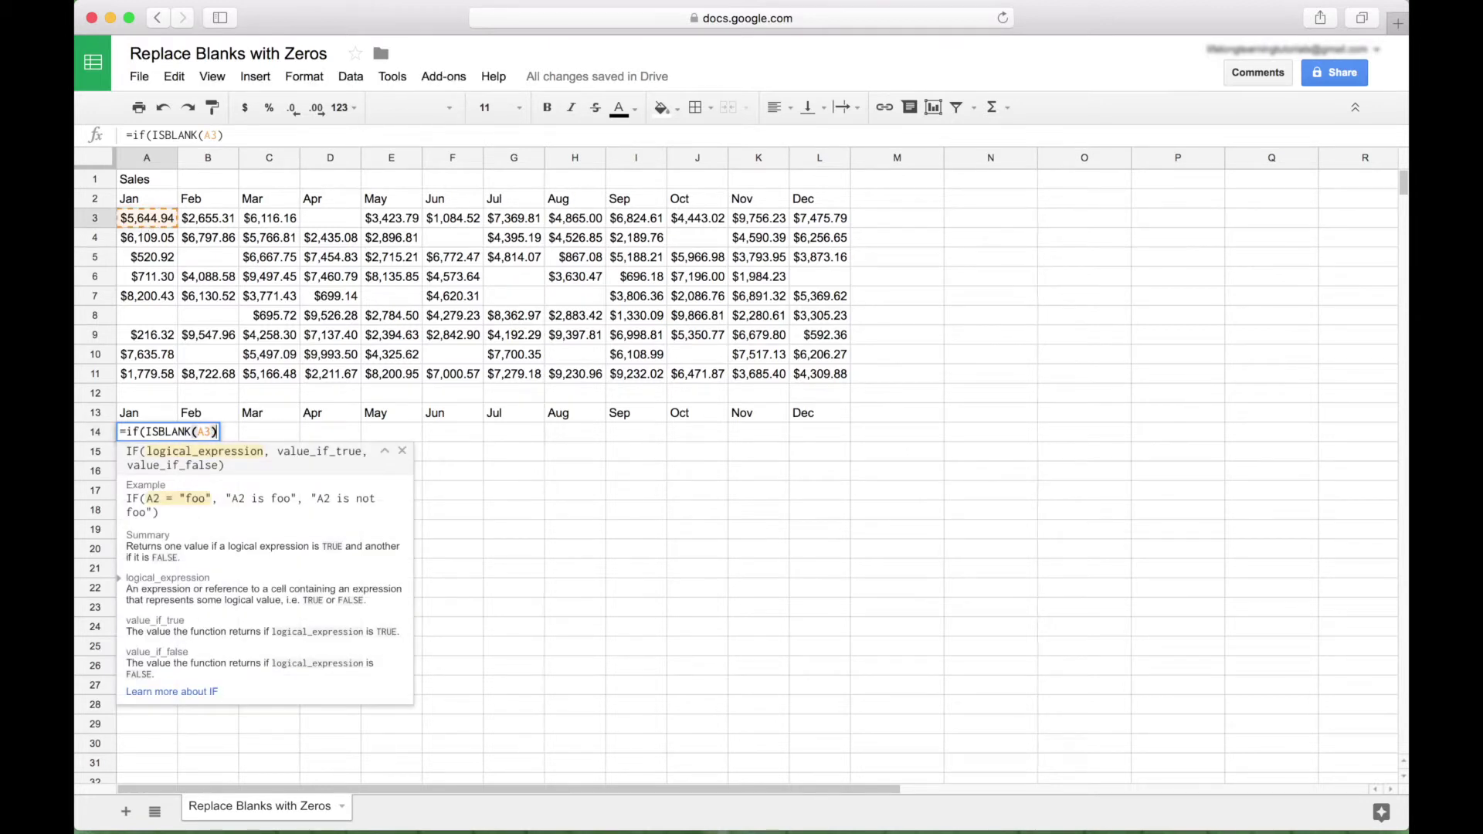
text(,)
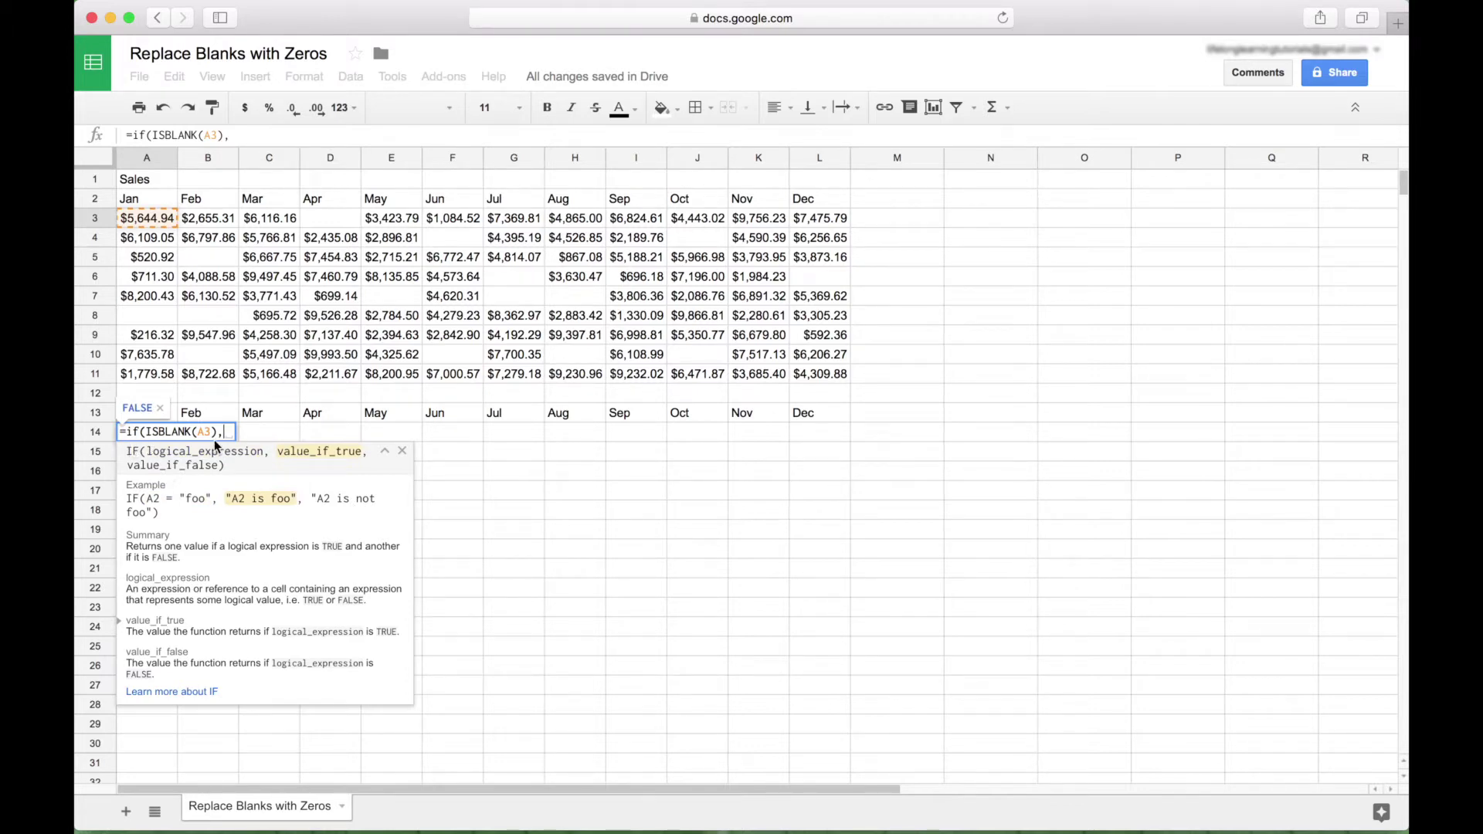
text(0)
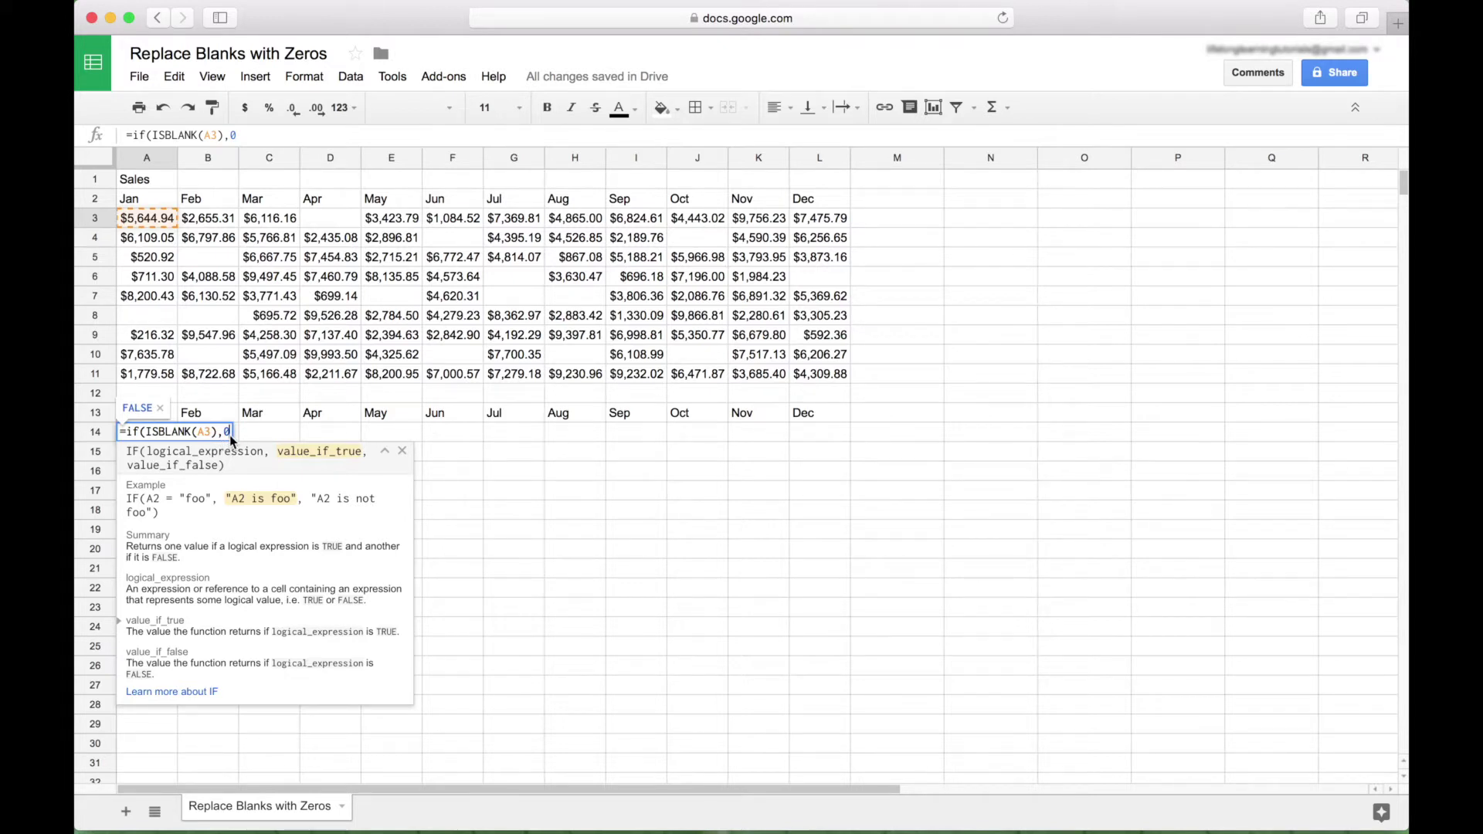
text(,)
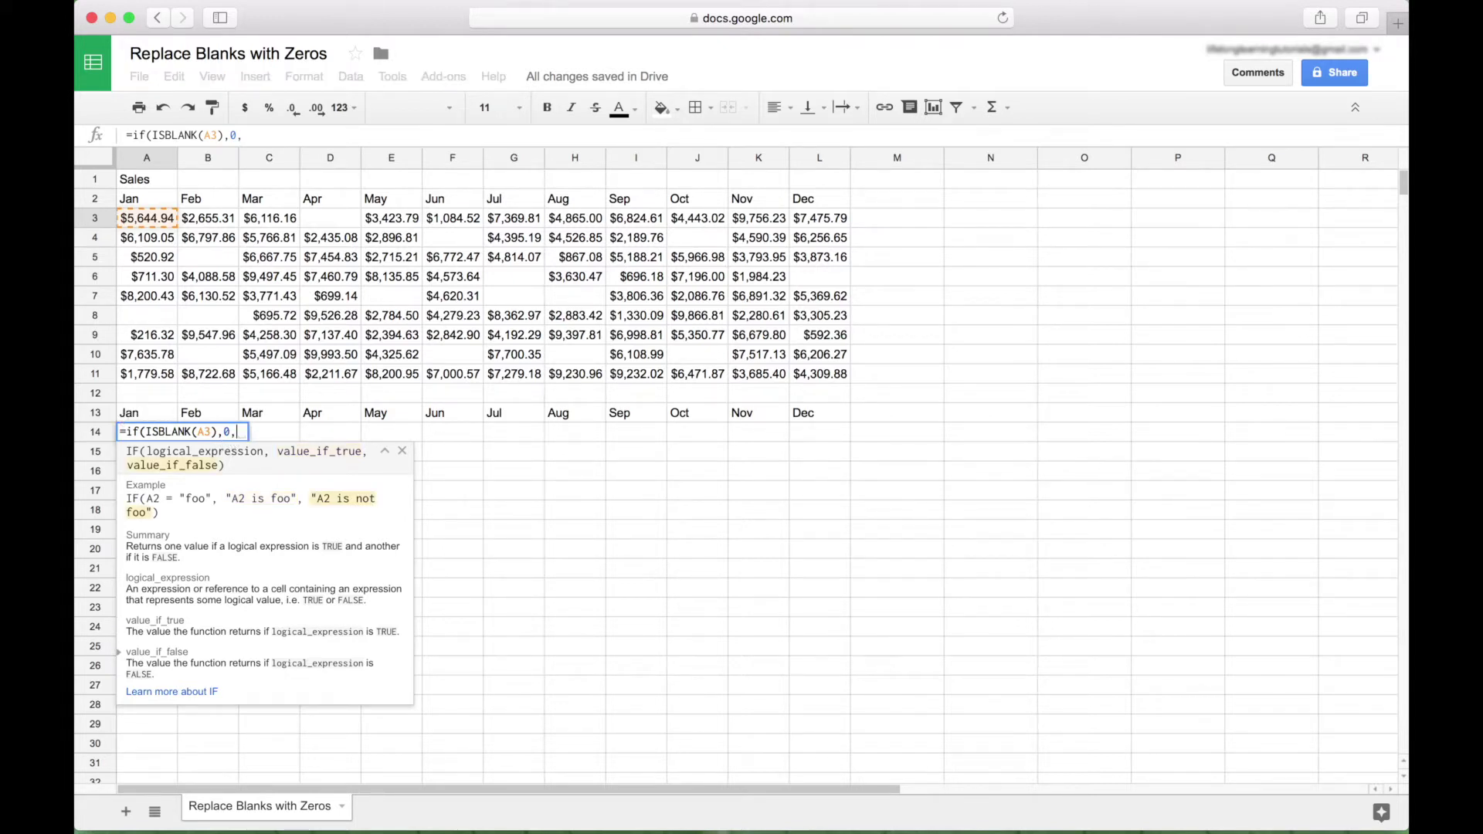
click(146, 217)
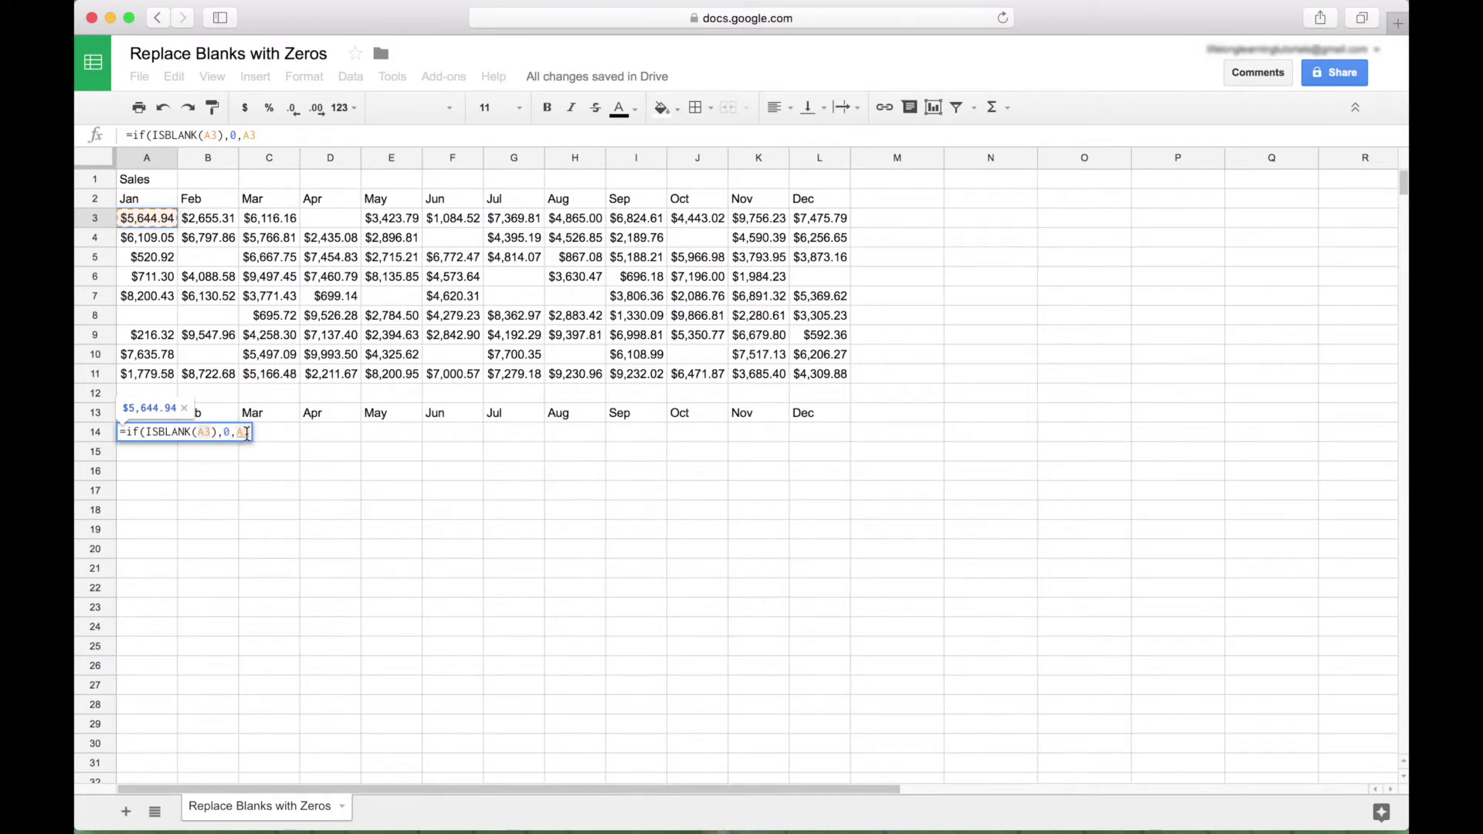
key(Return)
Fill the A14 blank-check formula down column A to row 25.
key(Up)
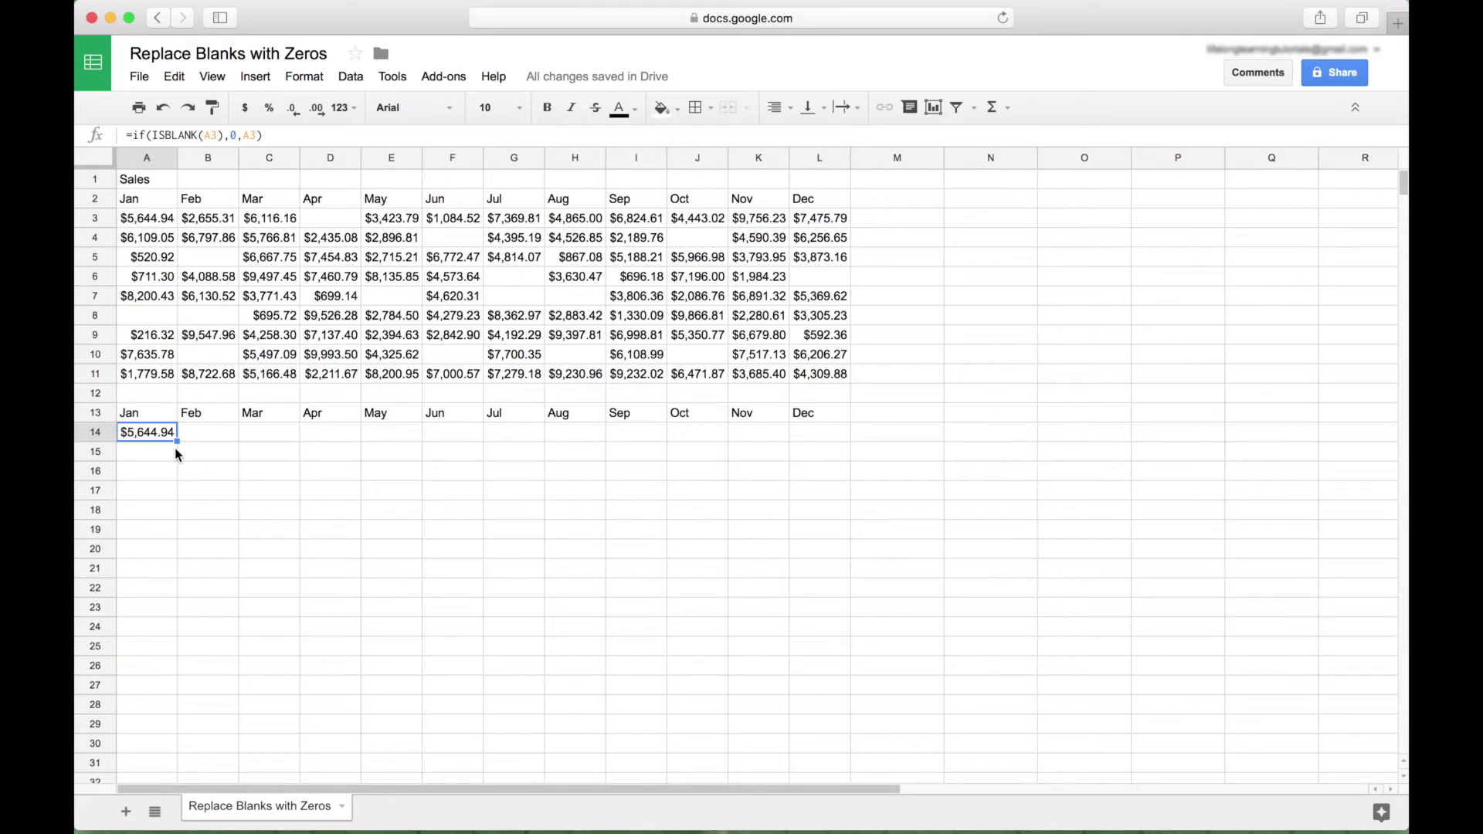
drag(176, 442, 173, 583)
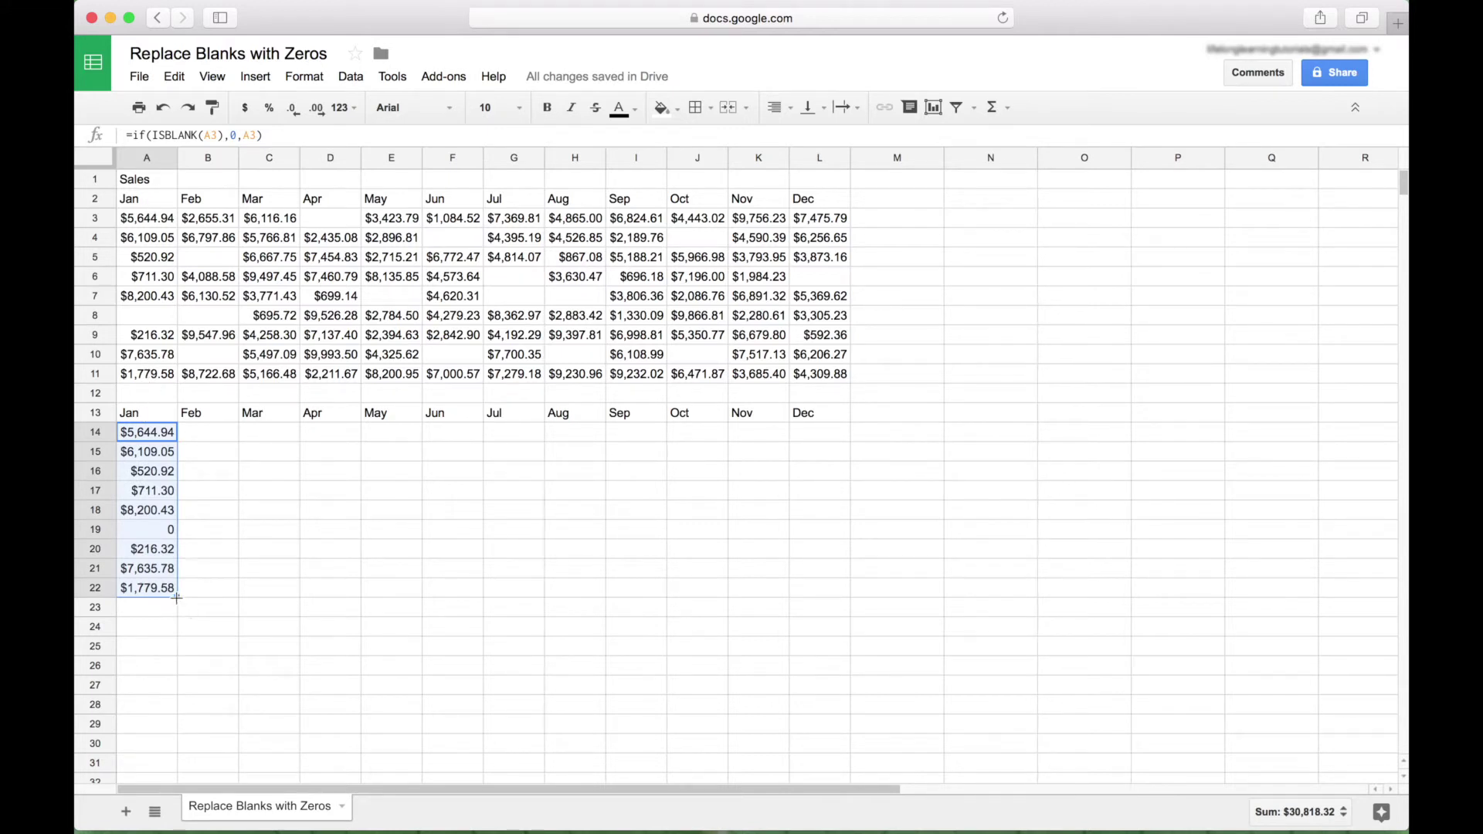
drag(177, 597, 178, 646)
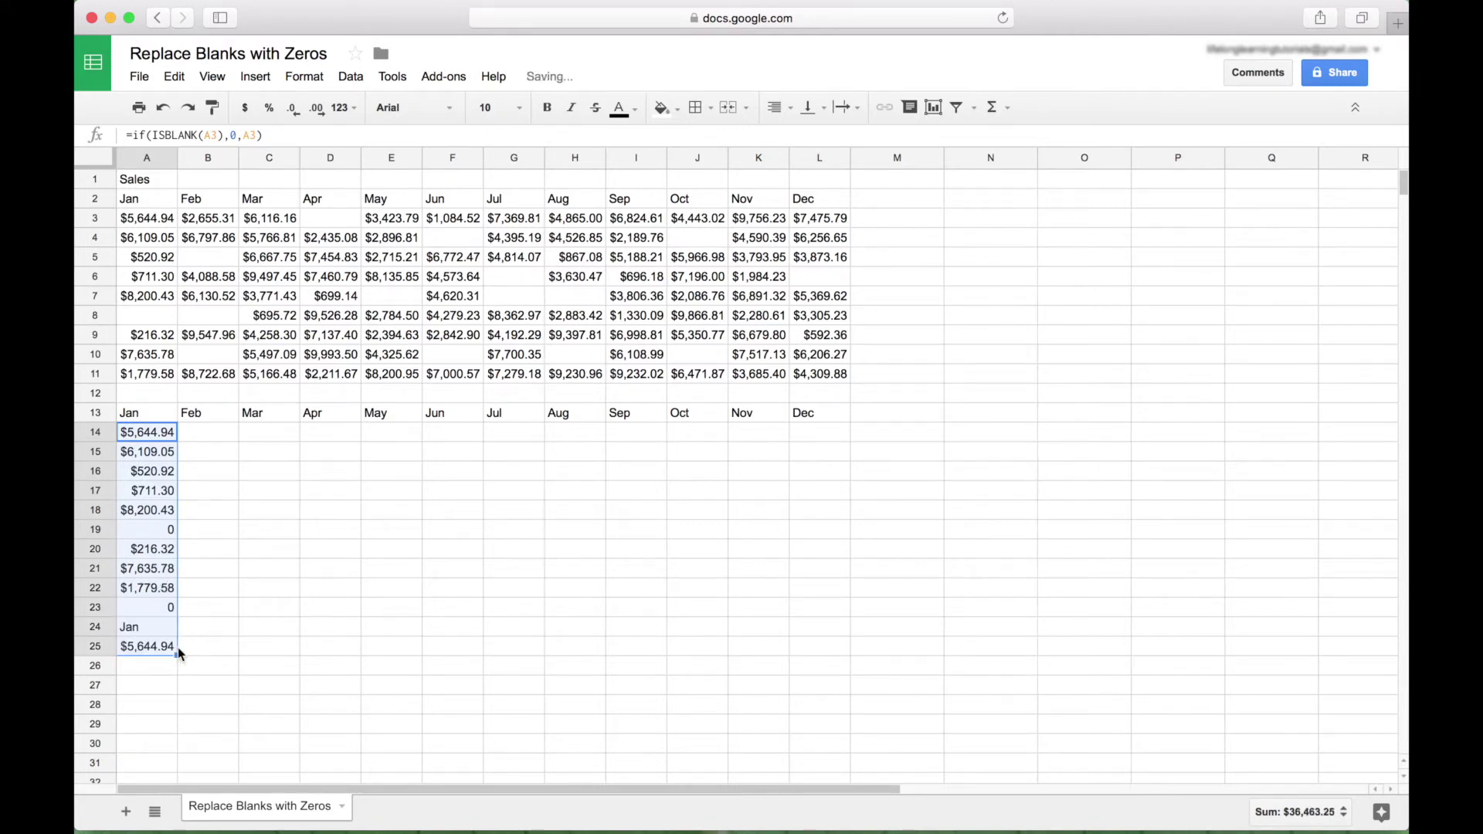
click(224, 647)
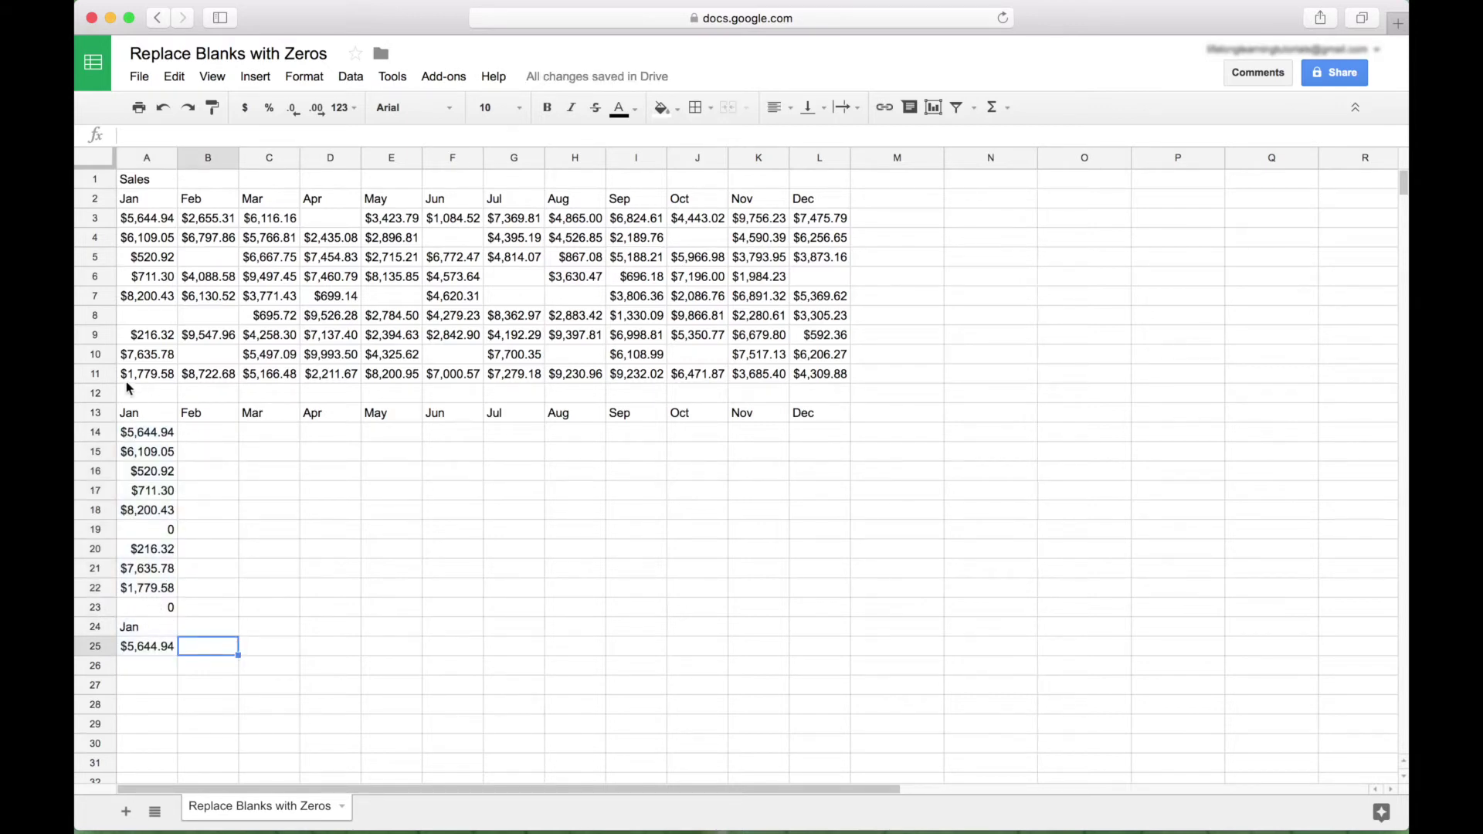
Clear the leftover test cells A23:A25 so only rows 14–22 remain filled.
click(157, 608)
key(shift+Down)
key(shift+Down)
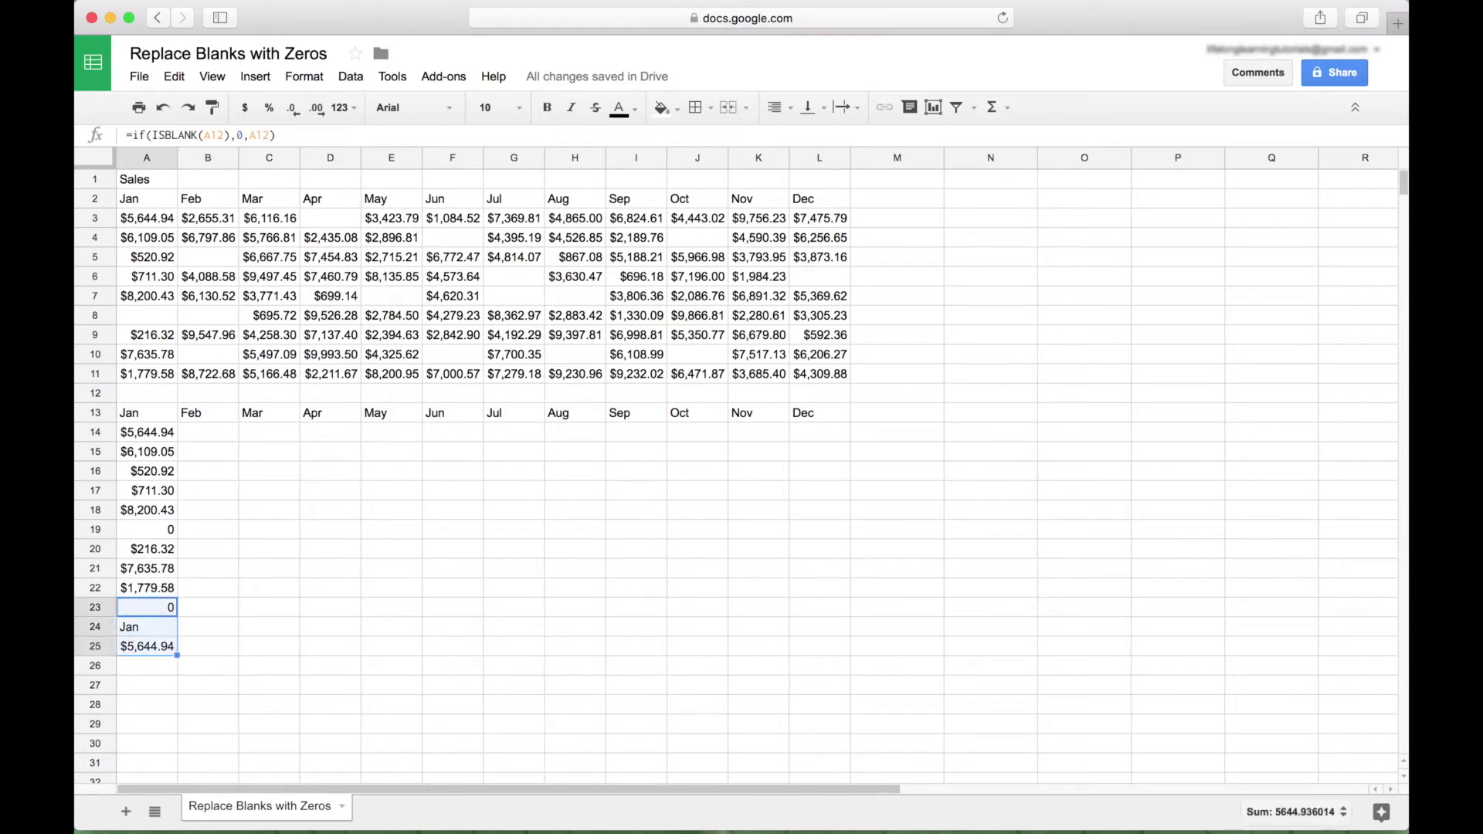
key(Delete)
click(249, 545)
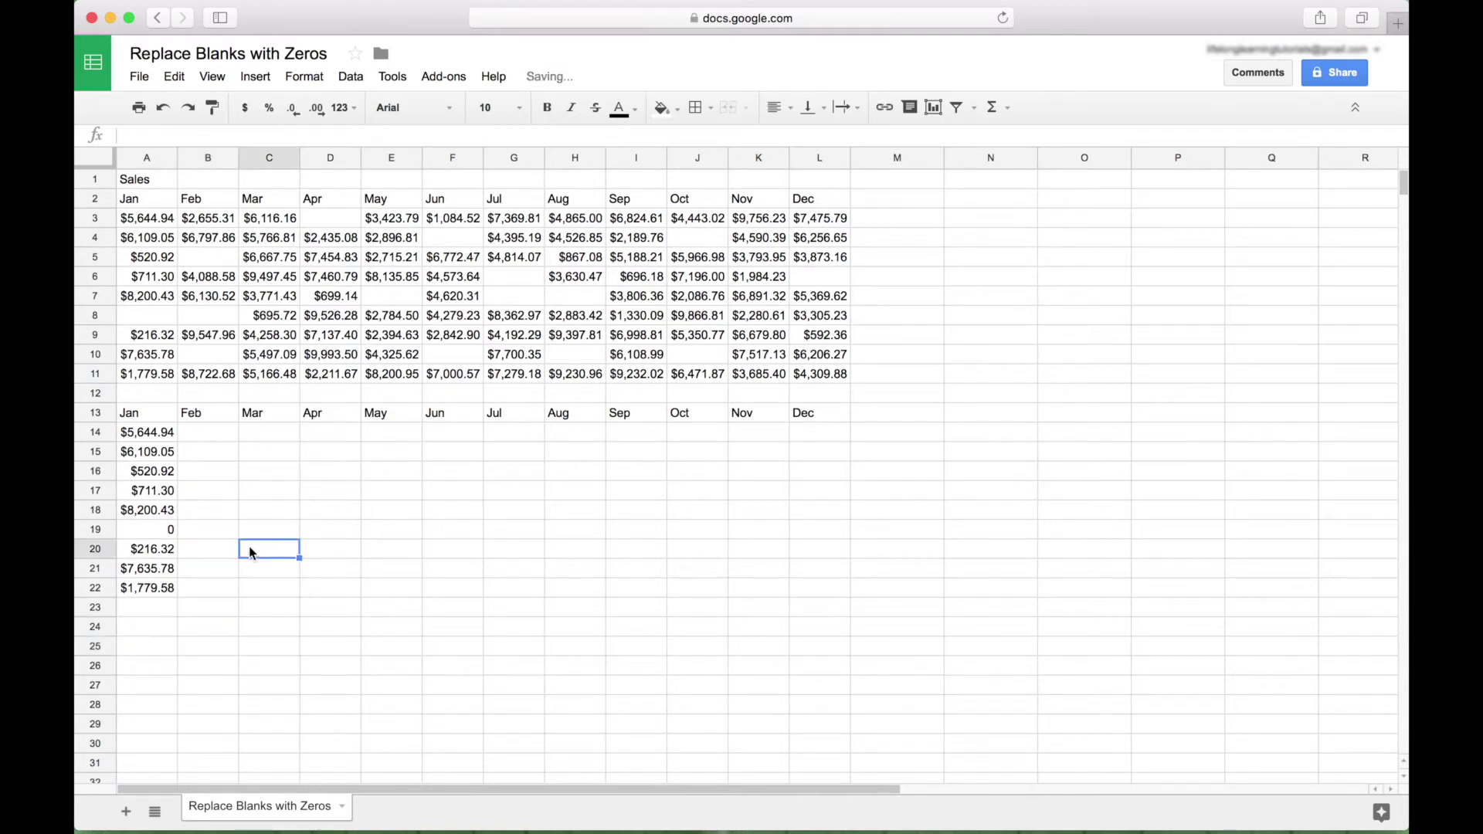
click(168, 433)
Fill the A14:A22 ISBLANK formulas across to column L, spot-checking A19 and a Feb cell.
drag(168, 433, 825, 589)
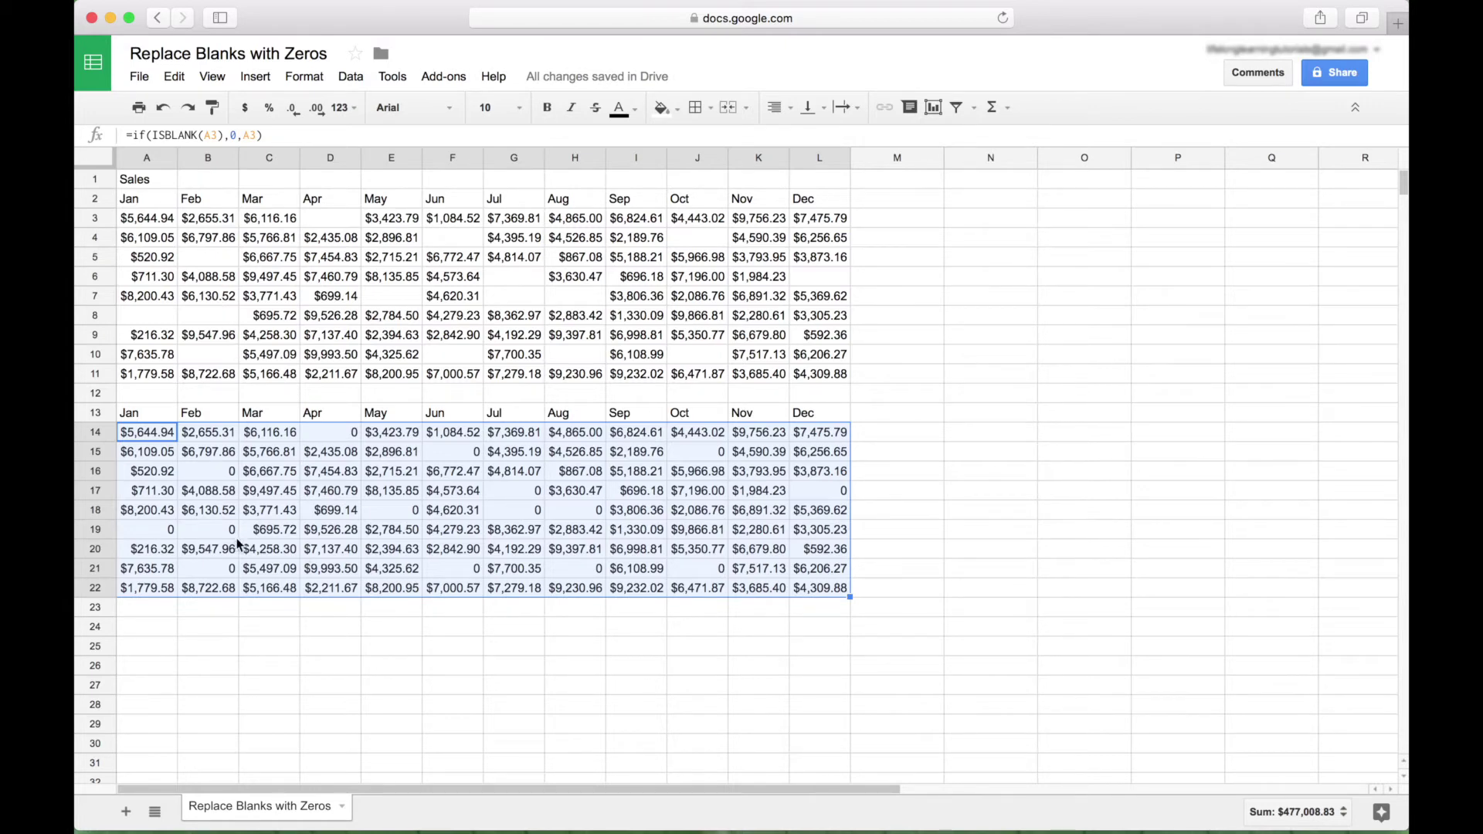
click(150, 529)
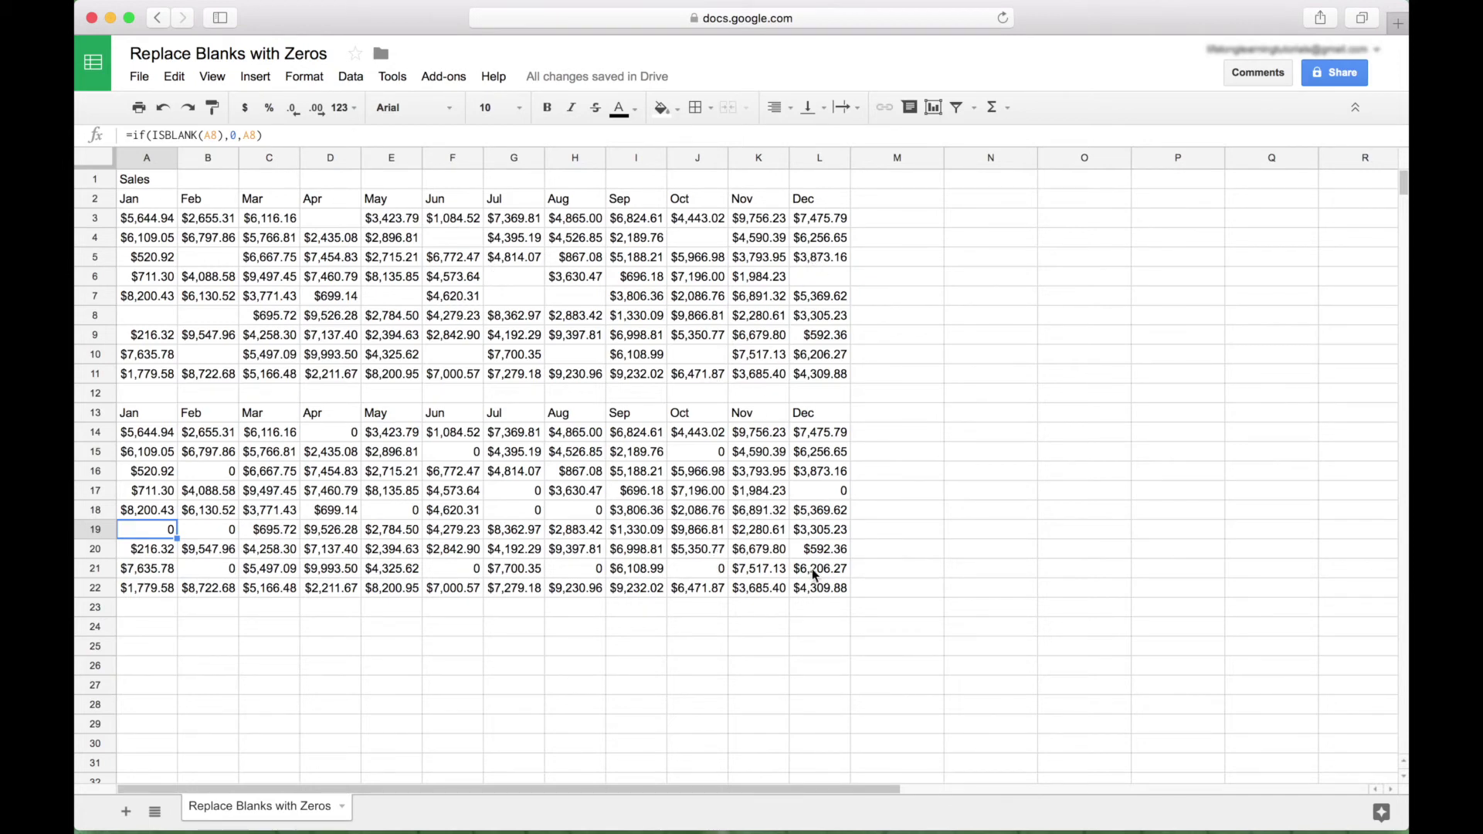
click(231, 451)
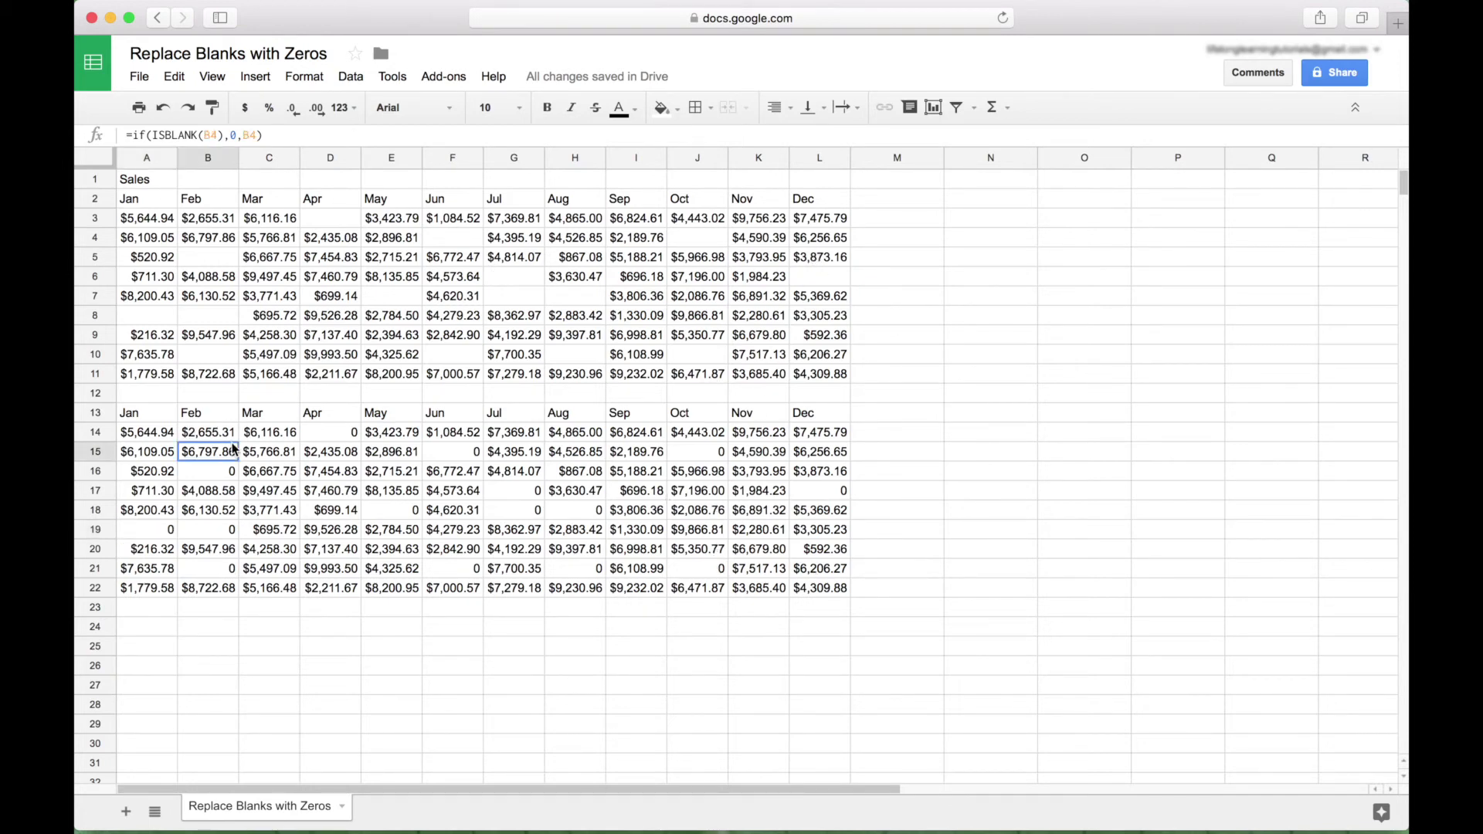
click(169, 429)
key(super+a)
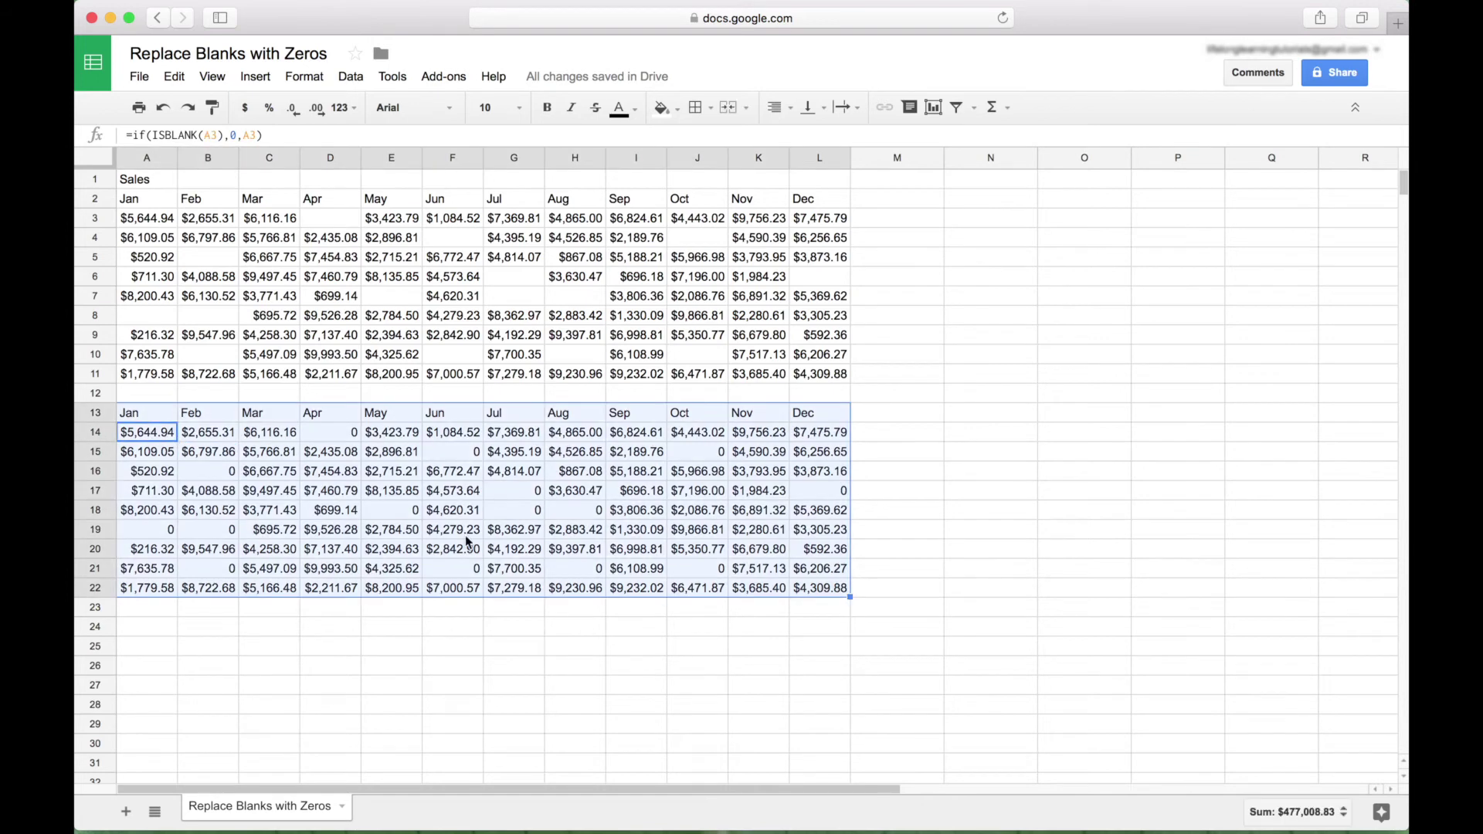
click(345, 610)
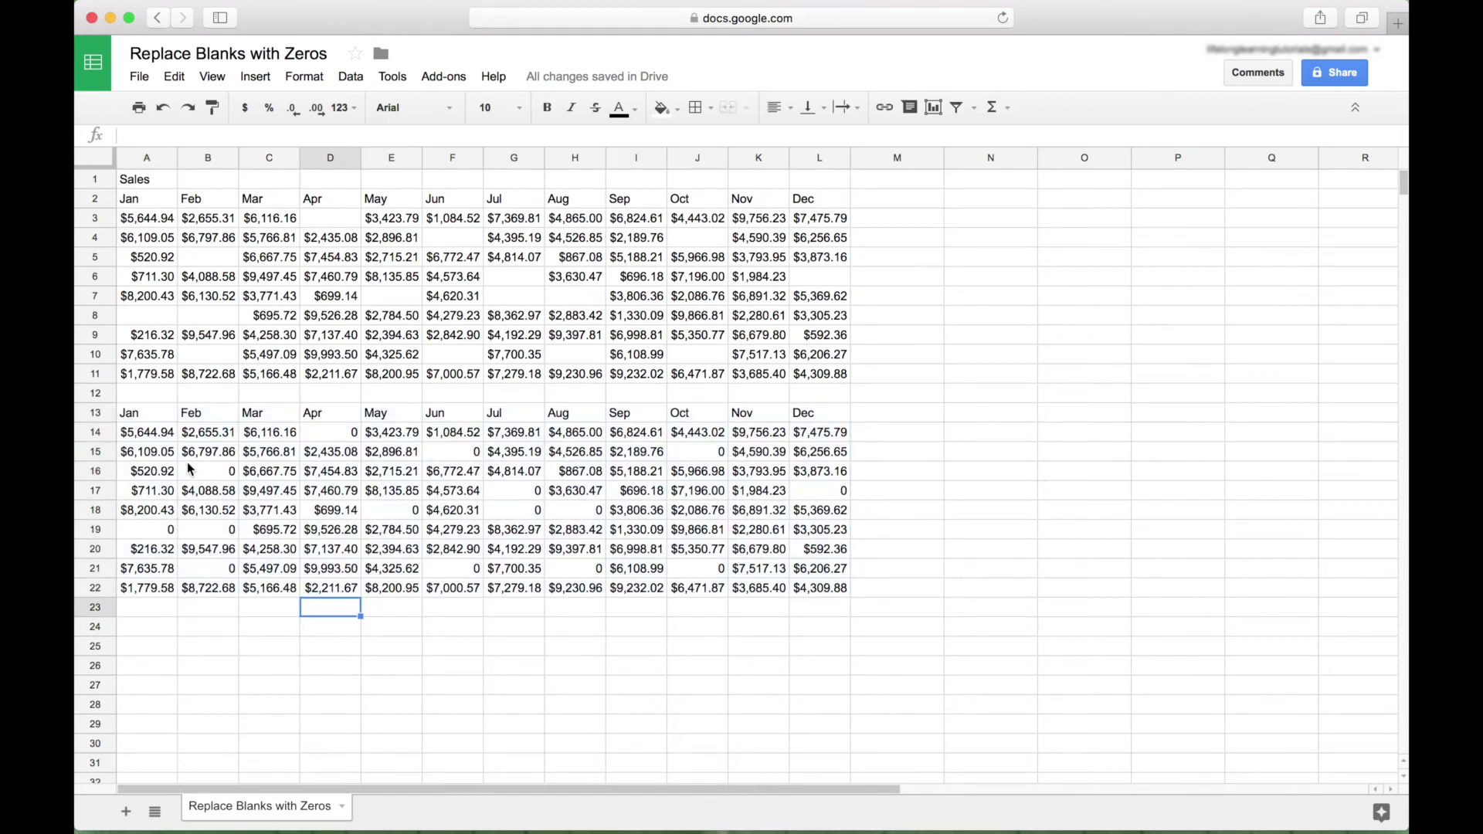
Replace the A14:L22 formulas with static numbers using Paste values only, then check B16.
click(154, 433)
key(super+shift+Right)
key(super+shift+Down)
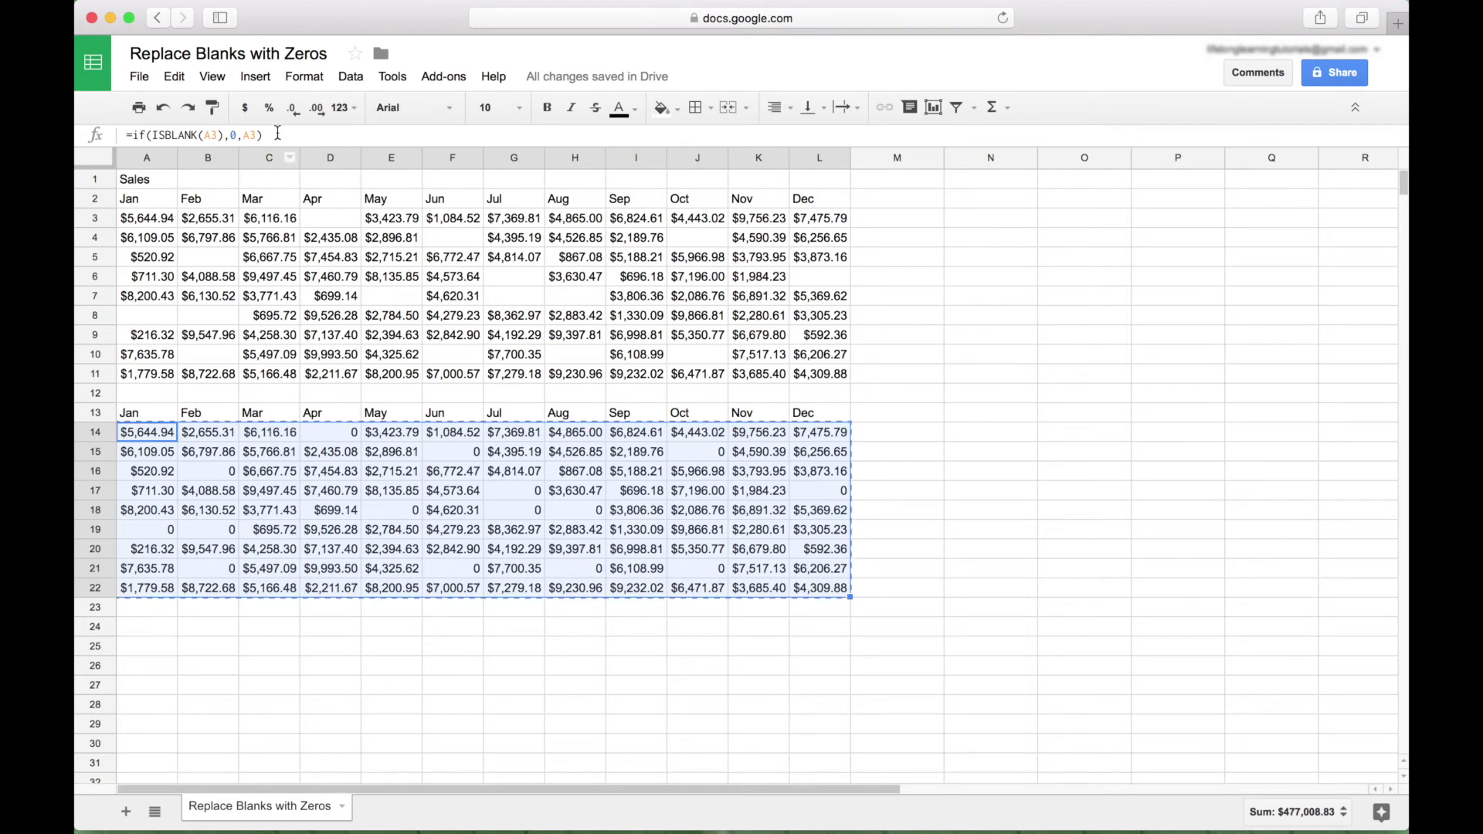
click(174, 77)
mouse_move(236, 251)
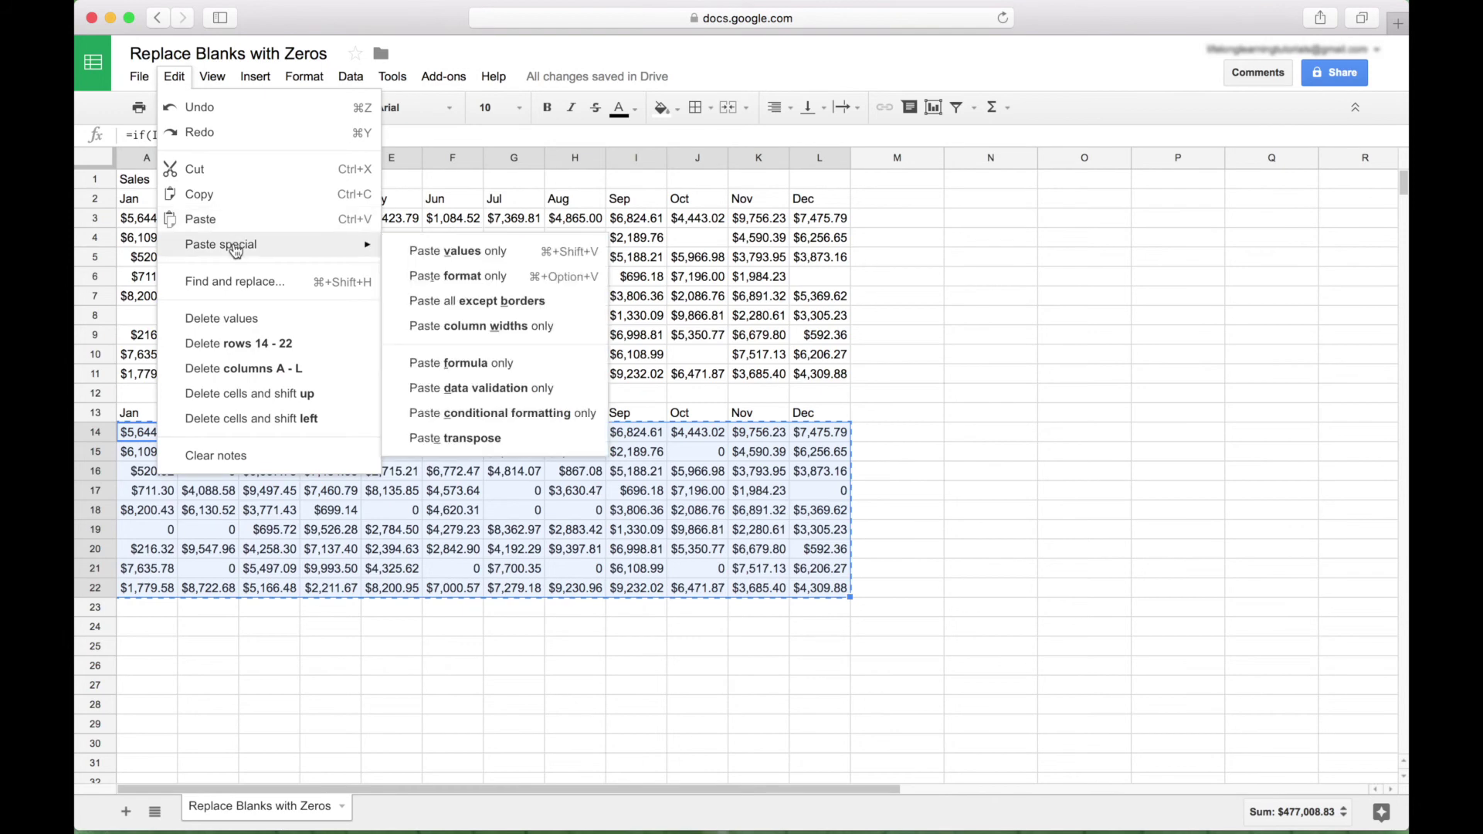
click(431, 252)
click(211, 474)
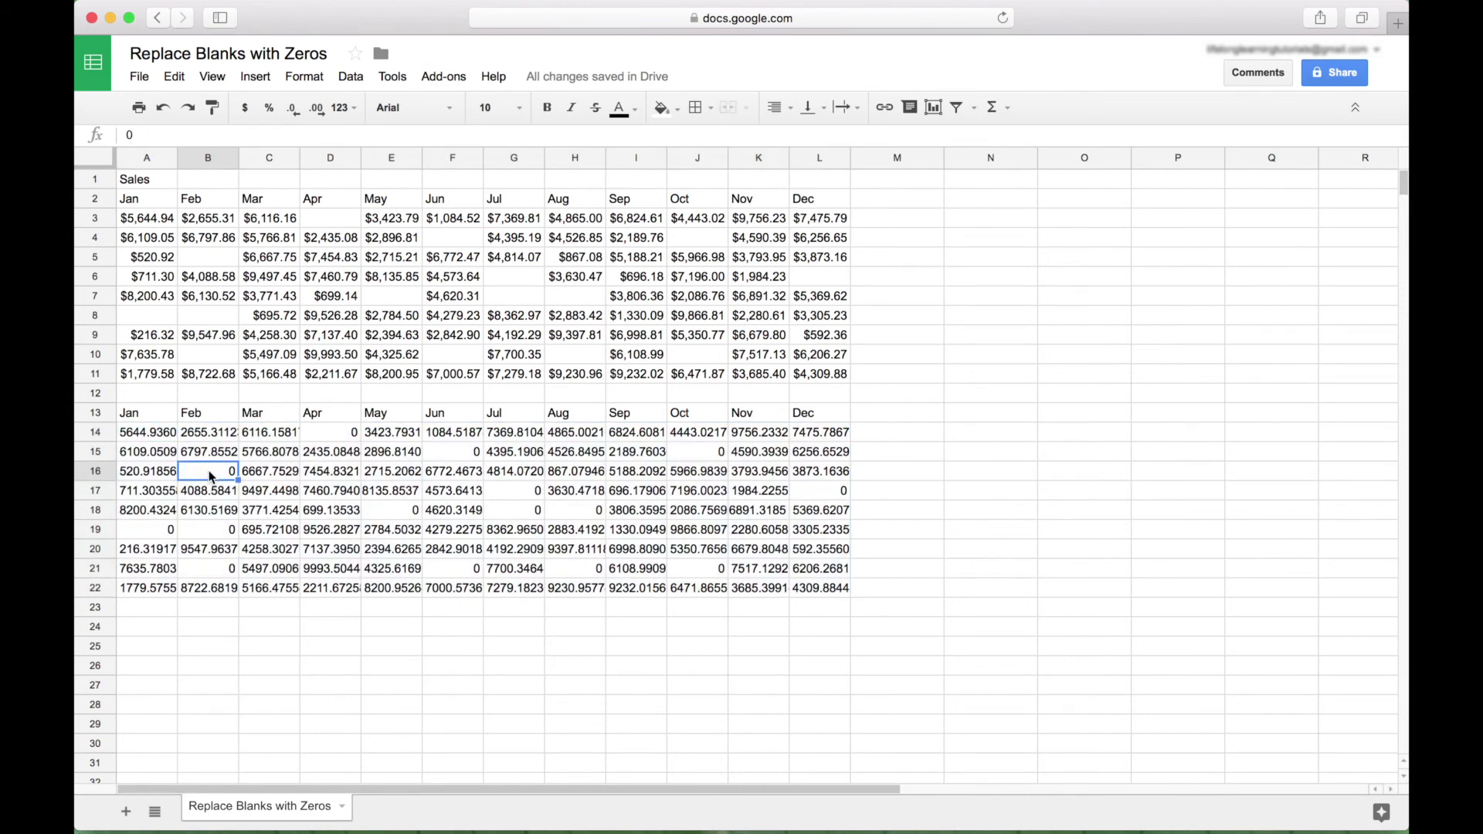
Format A14:L22 as dollar currency with two decimals, so former blanks show $0.00.
click(123, 527)
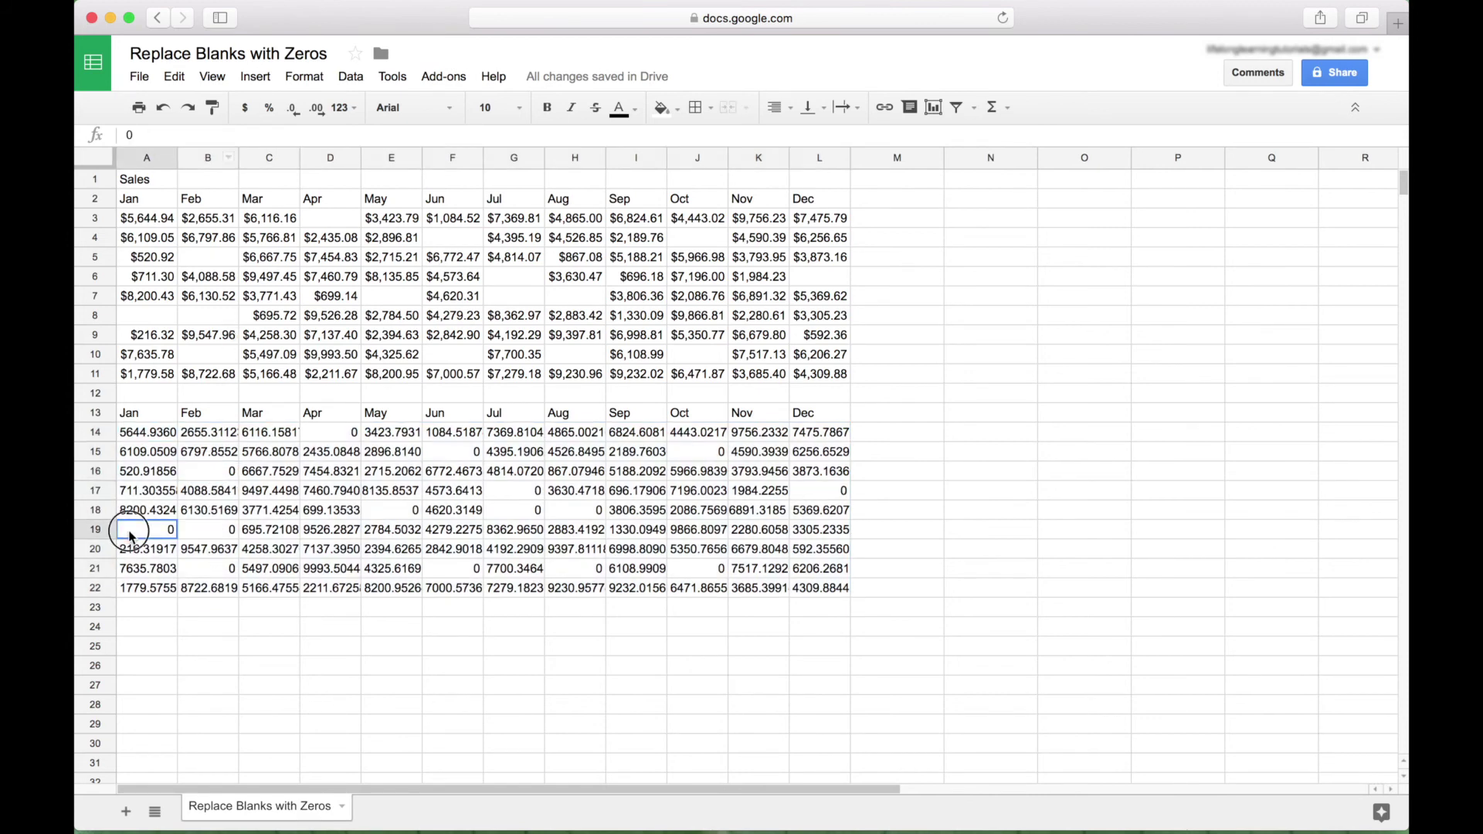
click(202, 532)
click(151, 436)
key(super+shift+Right)
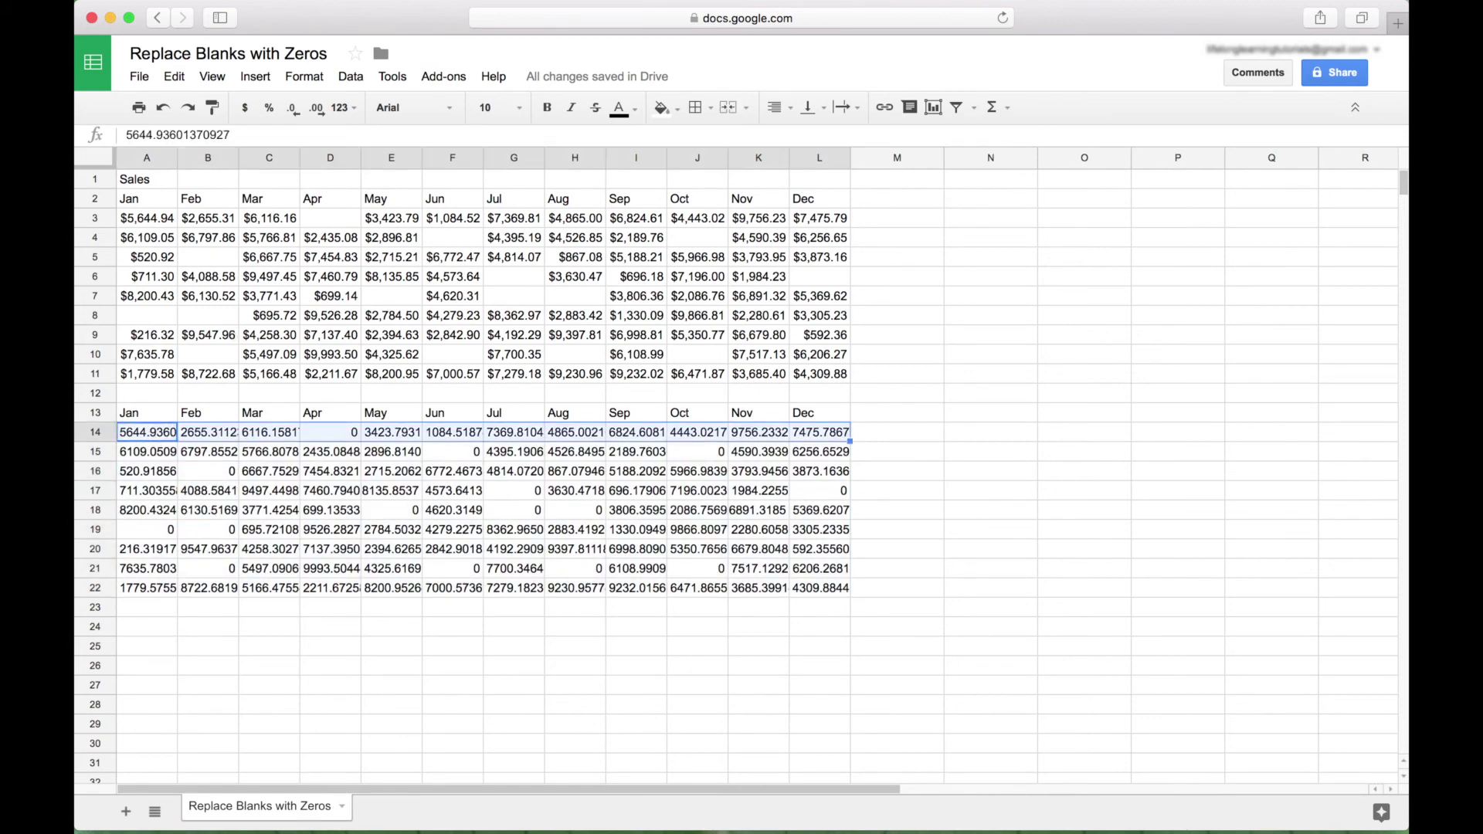
key(super+shift+Down)
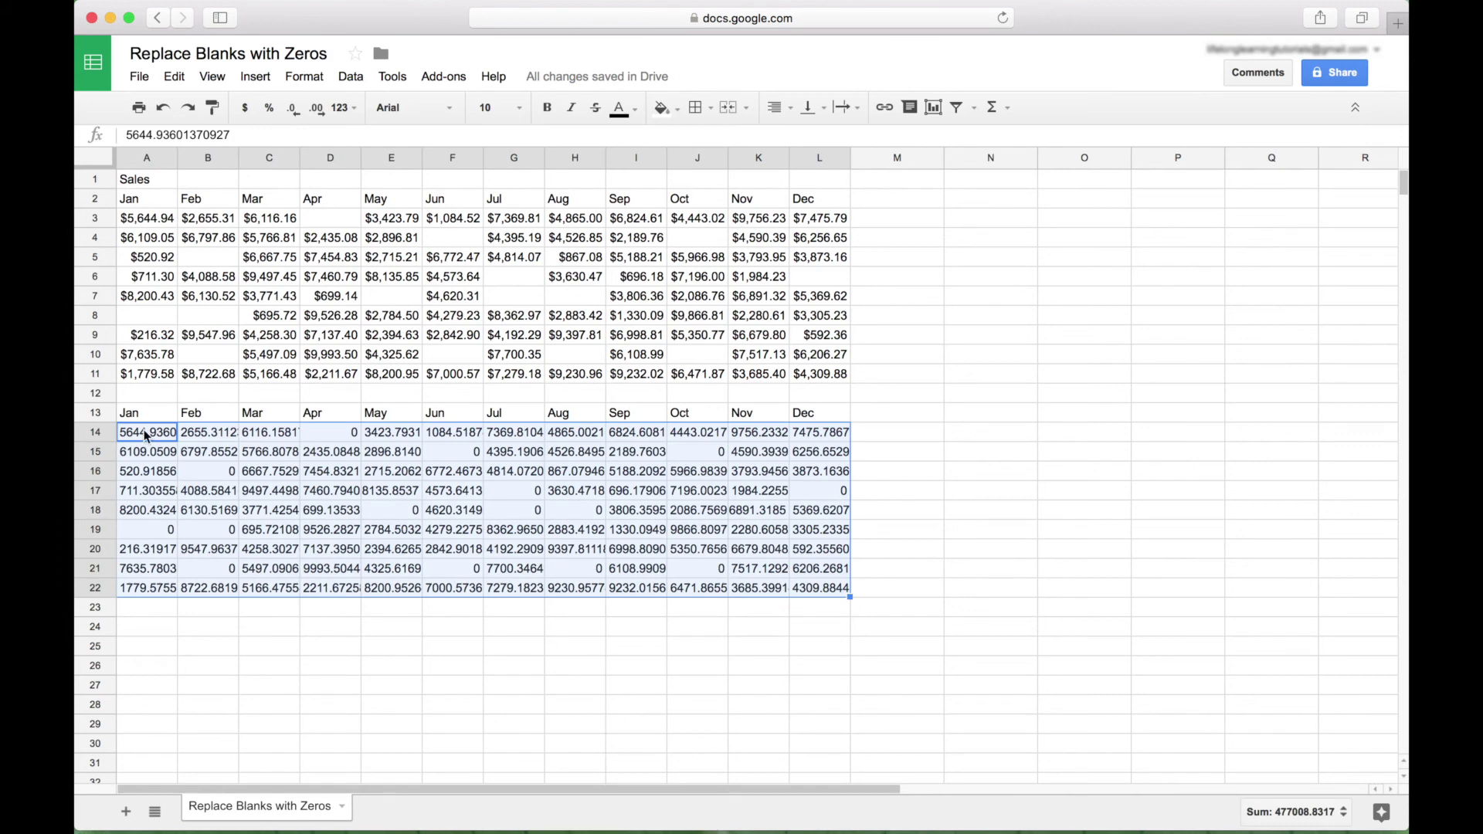
click(293, 108)
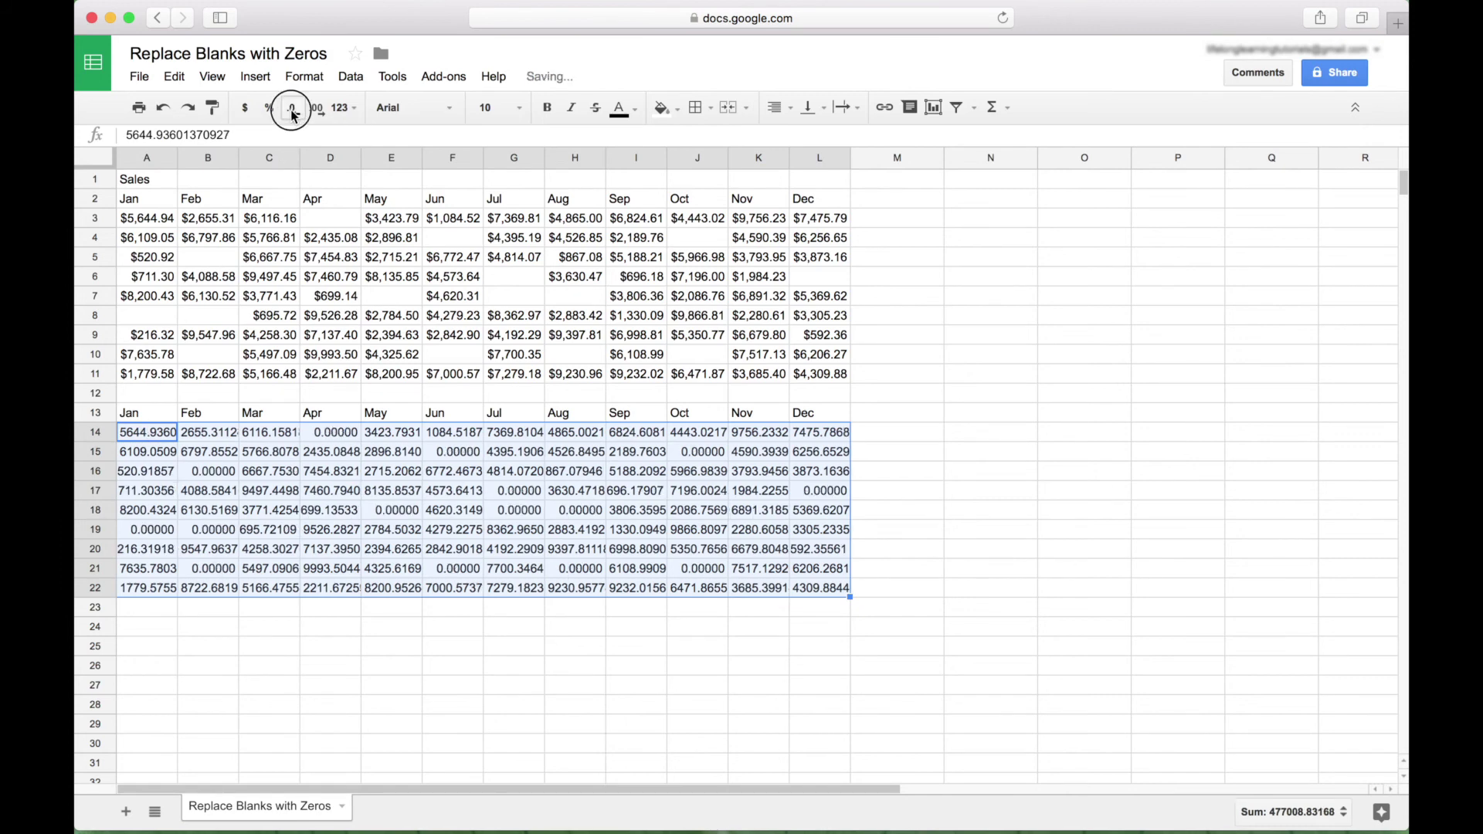
click(294, 108)
click(294, 109)
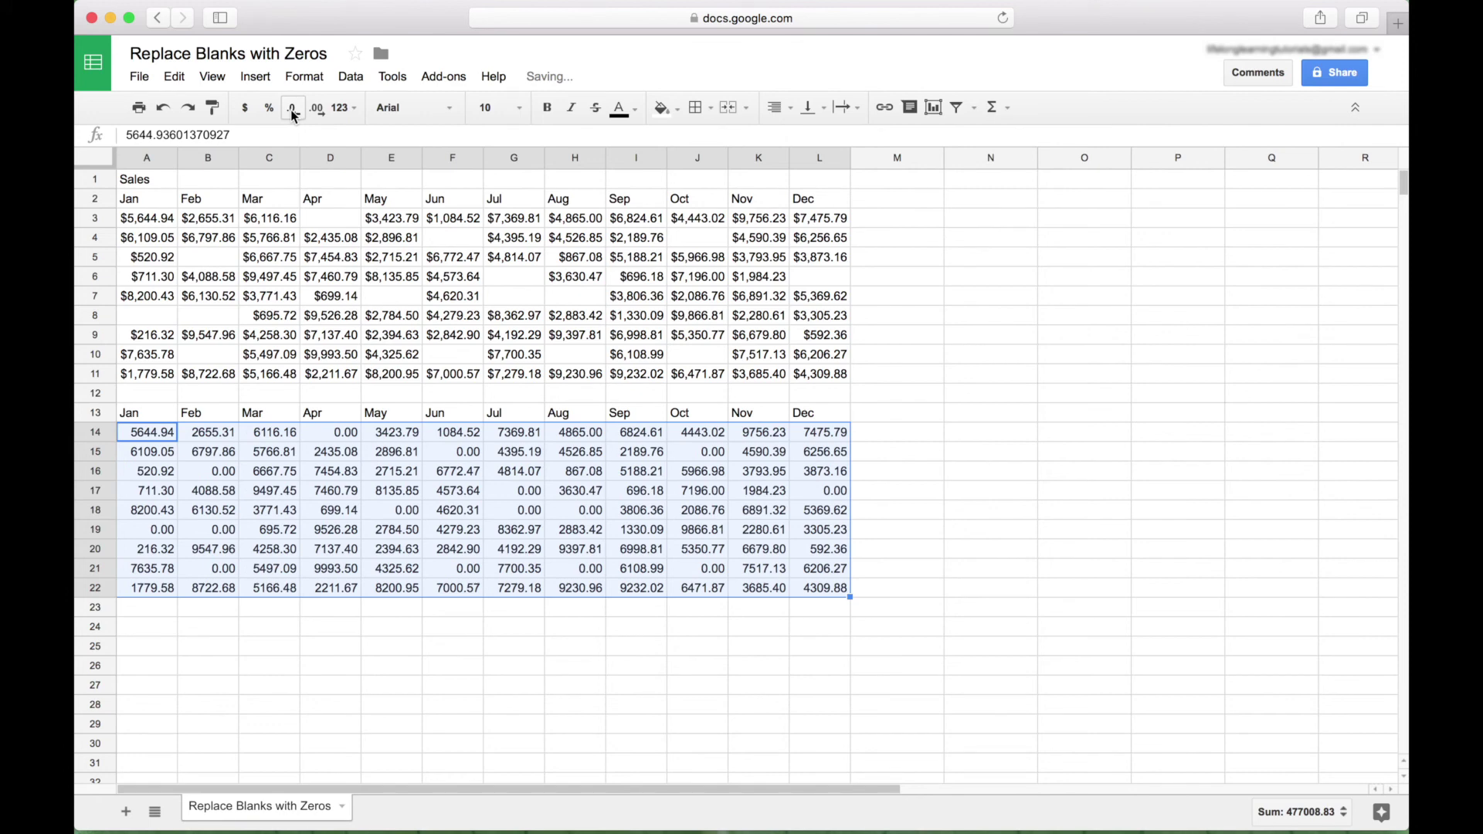
click(243, 110)
click(230, 668)
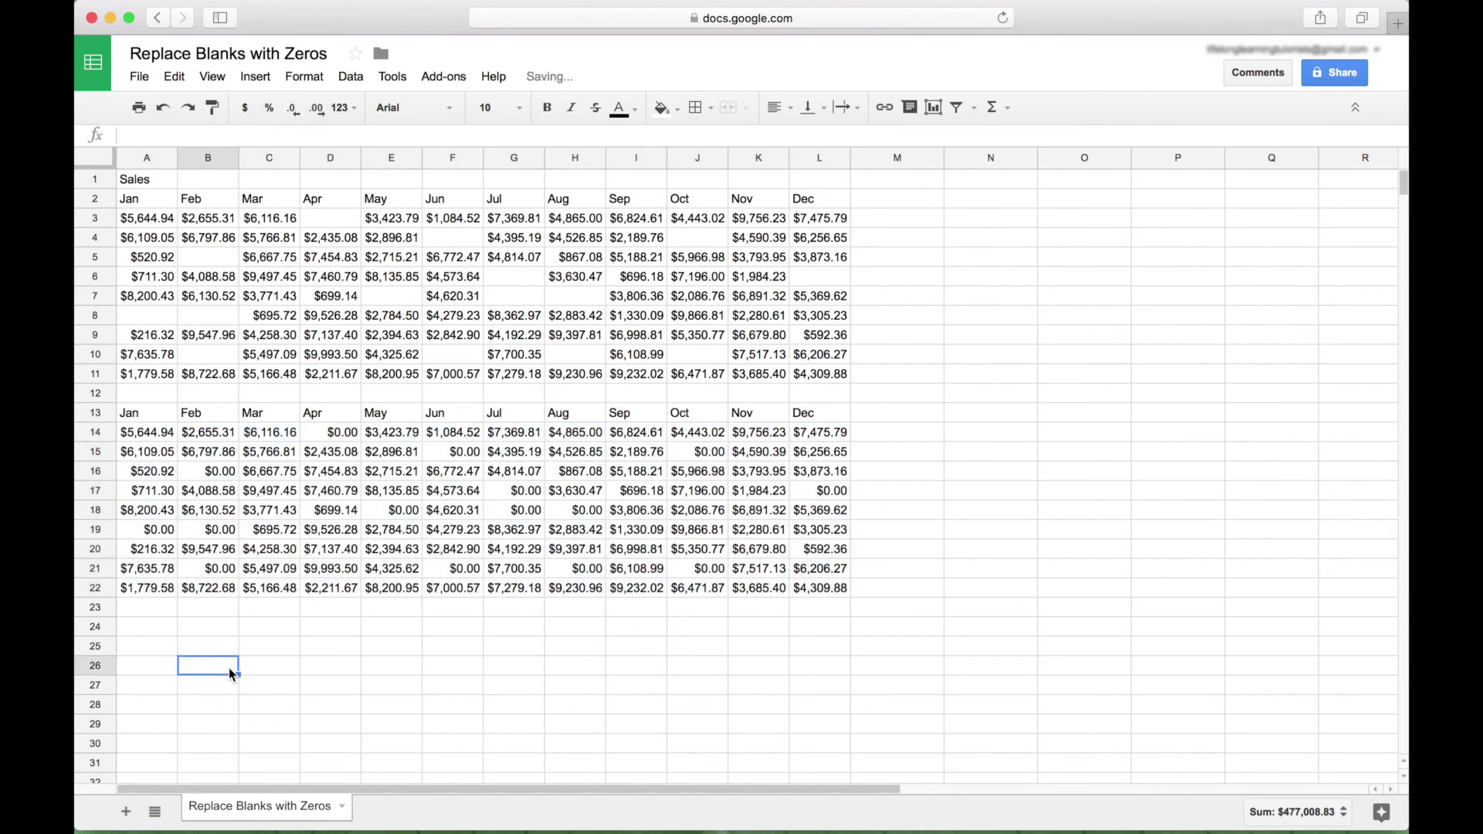
click(153, 438)
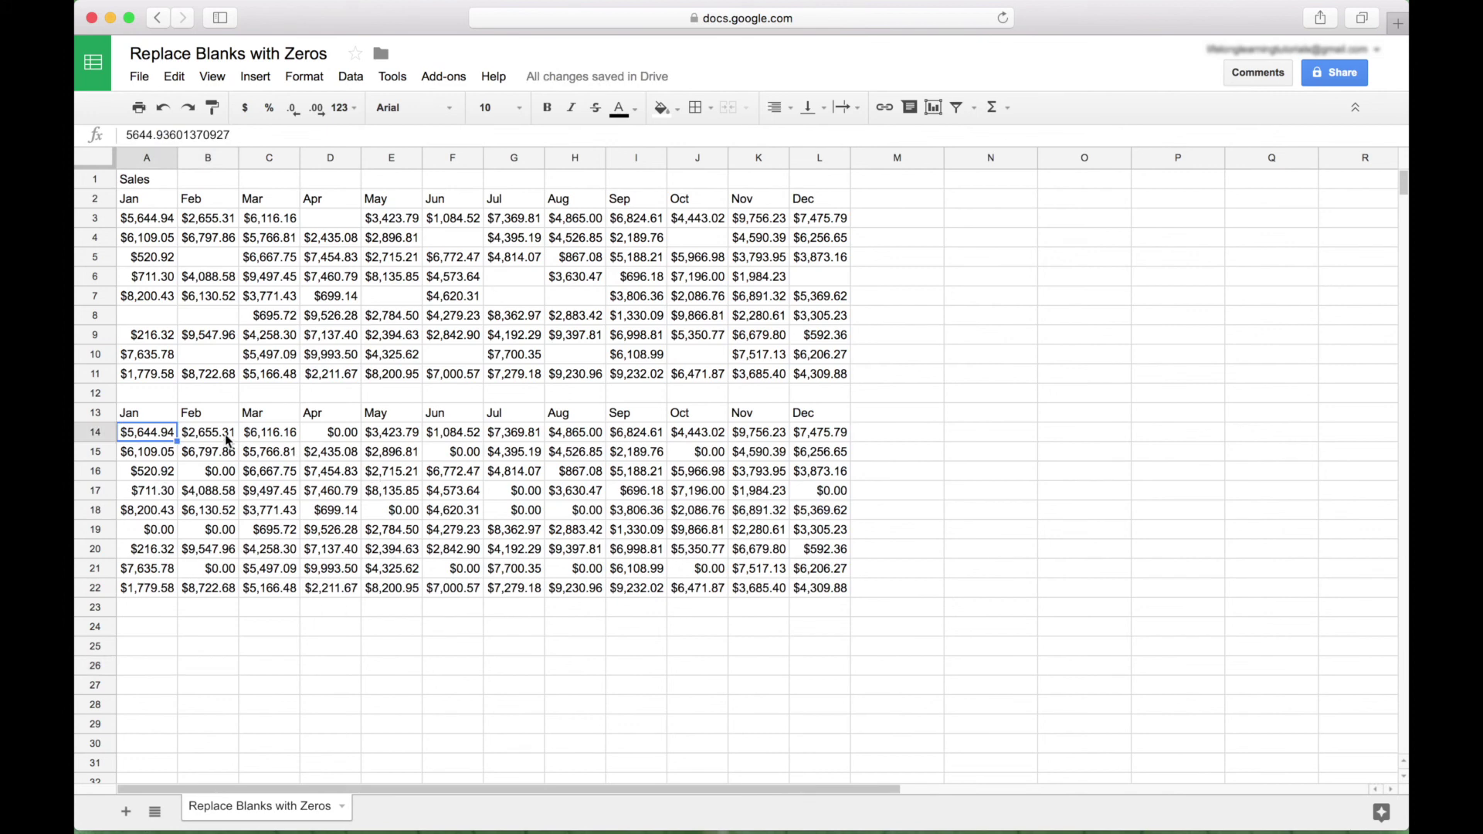